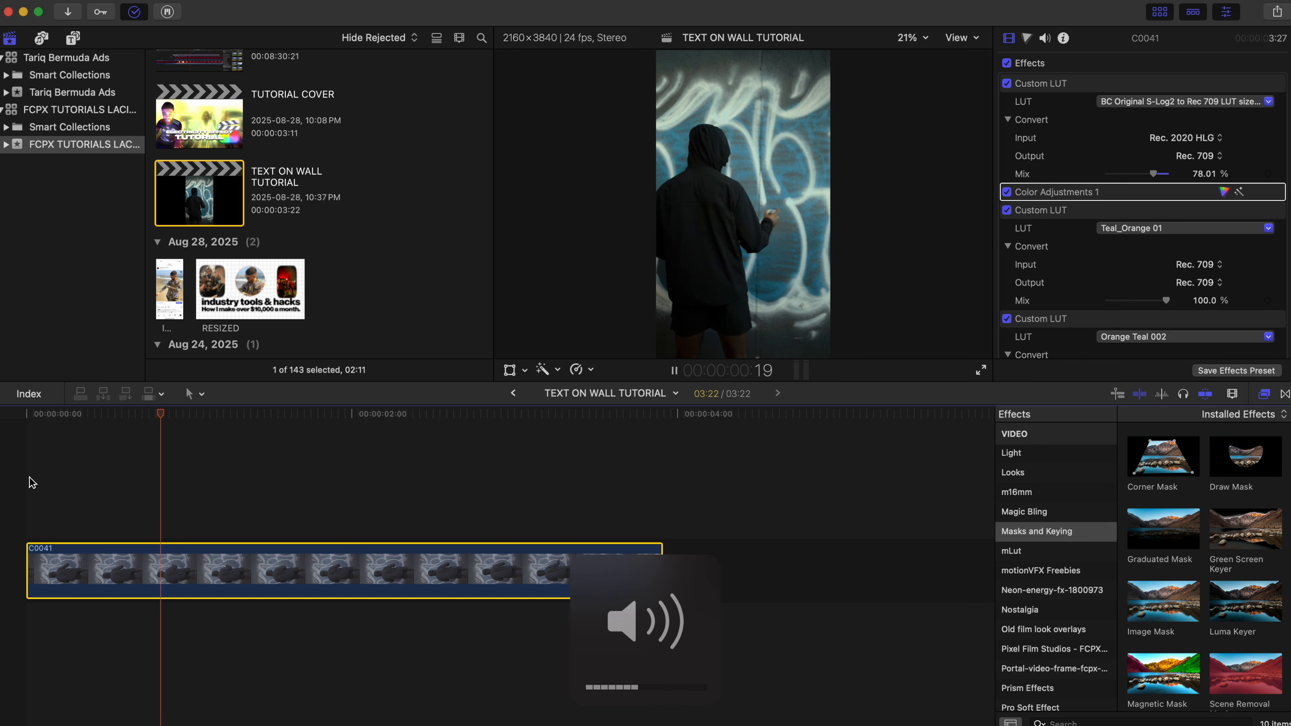
# Play back the C0041 clip in the timeline
pyautogui.press('space')
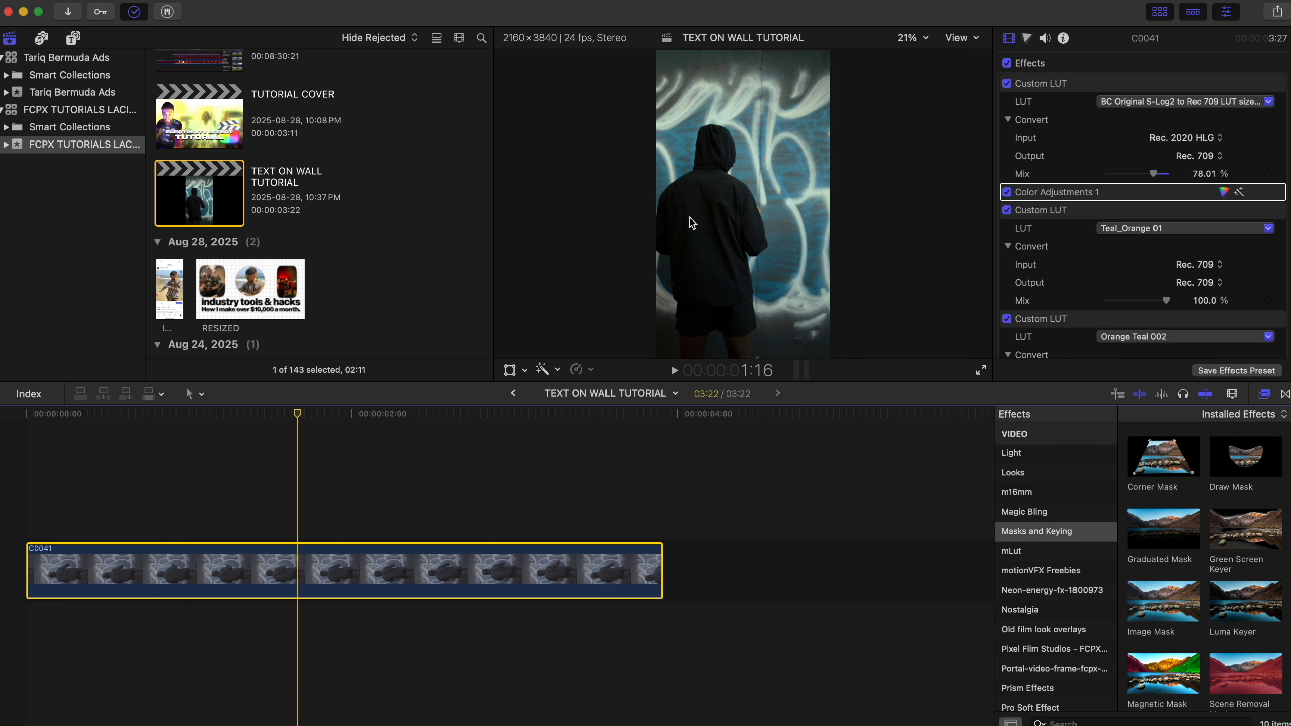
pyautogui.press('XF86AudioLowerVolume')
pyautogui.press('super+equal')
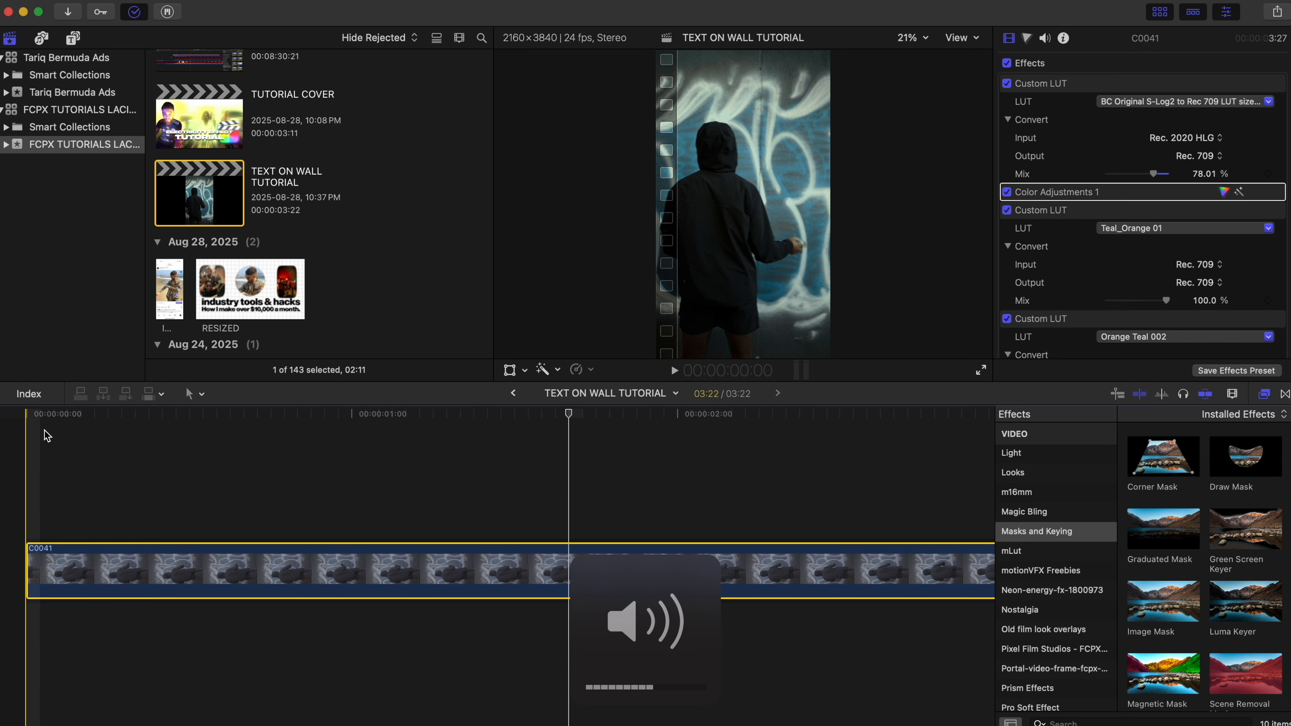
# Duplicate the C0041 clip and stack the copy above the original at the start of the timeline
pyautogui.click(34, 418)
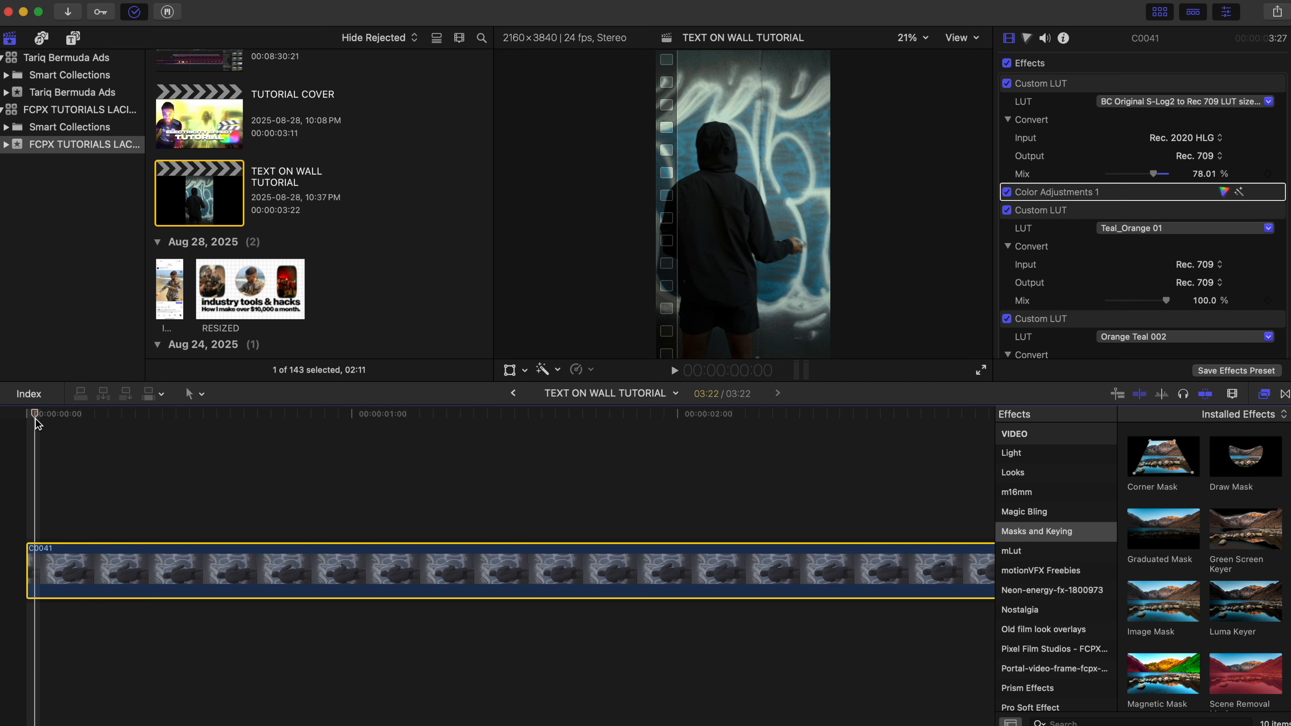
pyautogui.press('super+minus')
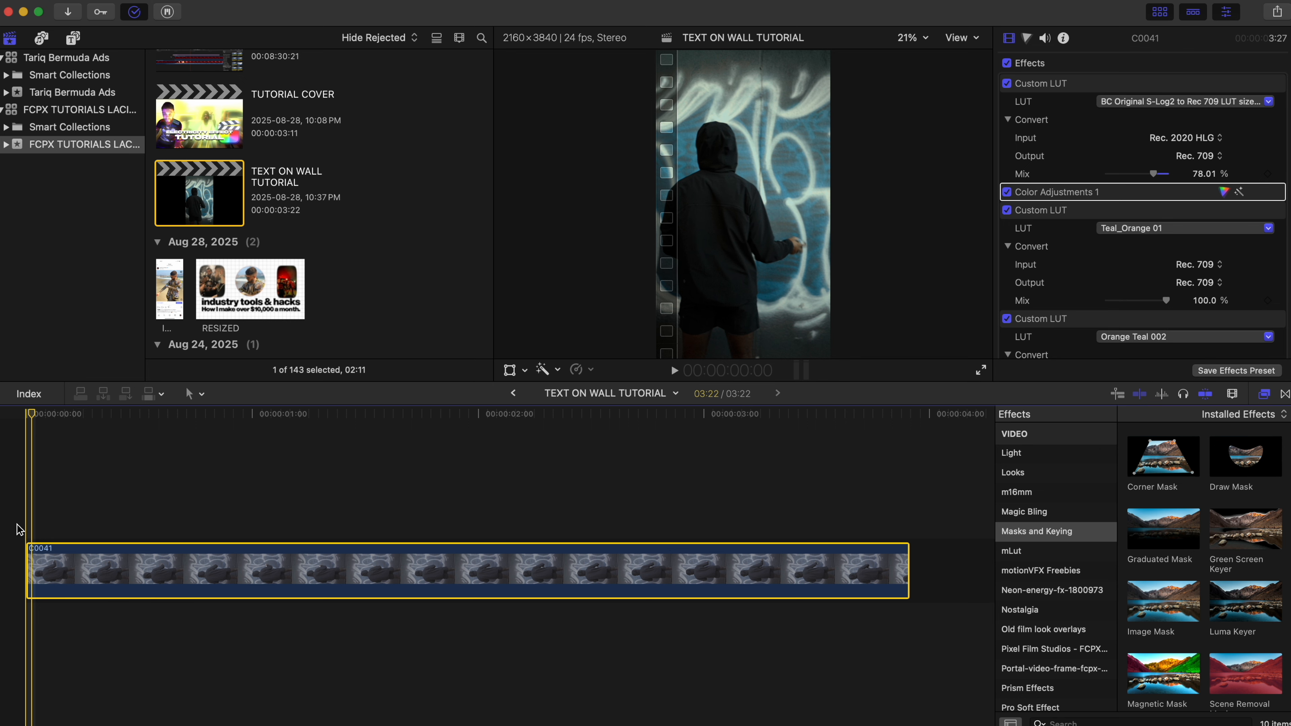
pyautogui.press('super+v')
pyautogui.moveTo(64, 558); pyautogui.dragTo(64, 491)
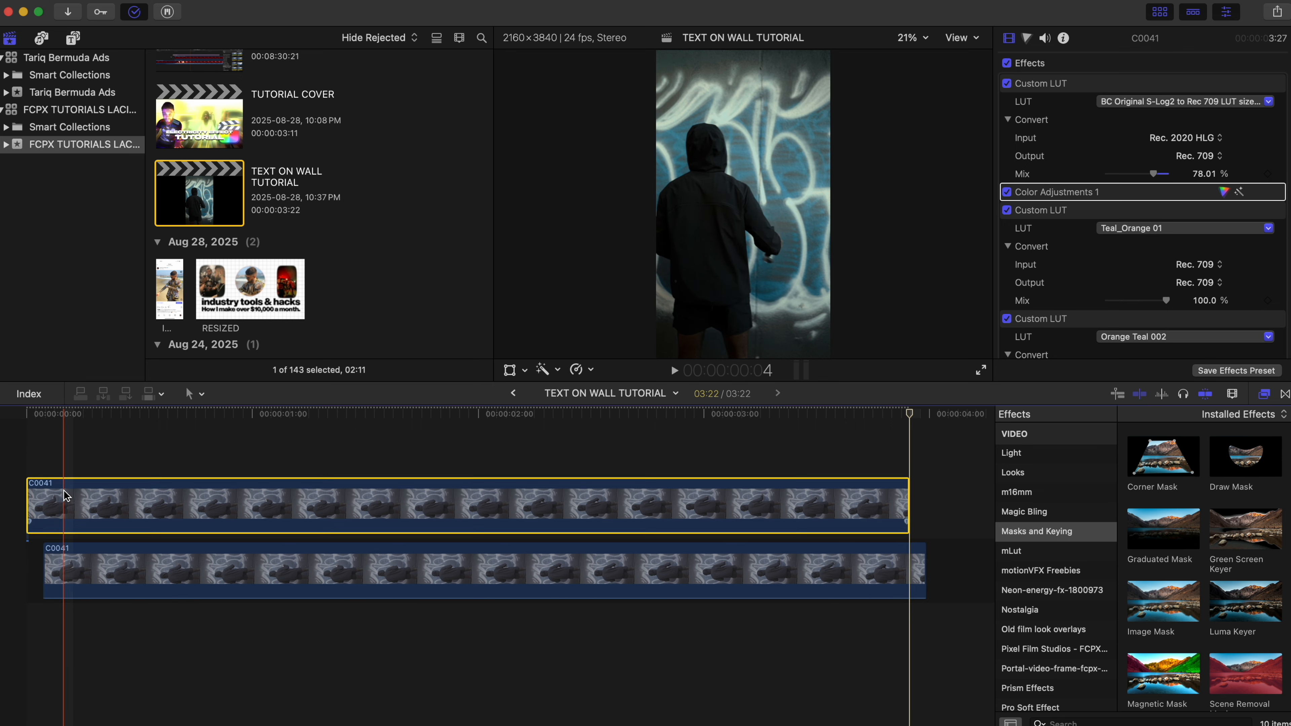
# Rename the upper copy of the clip to MASK
pyautogui.press('super+equal')
pyautogui.rightClick(93, 496)
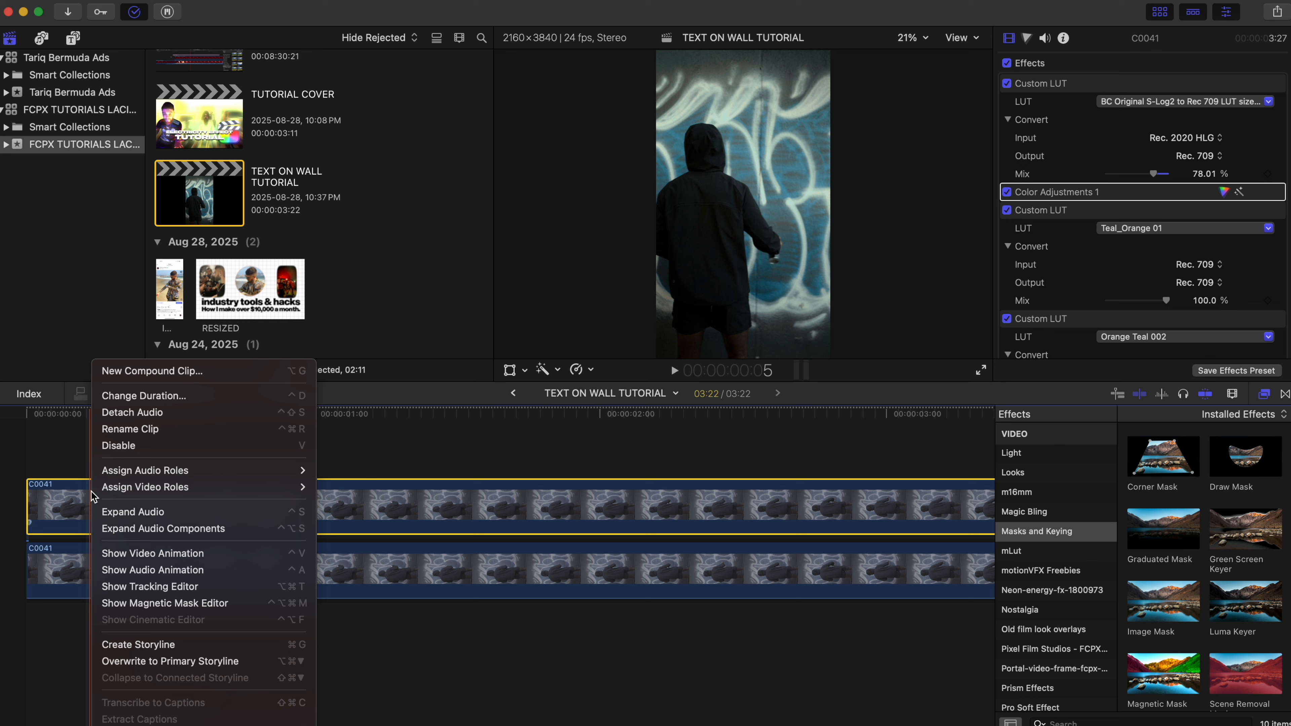
pyautogui.click(136, 430)
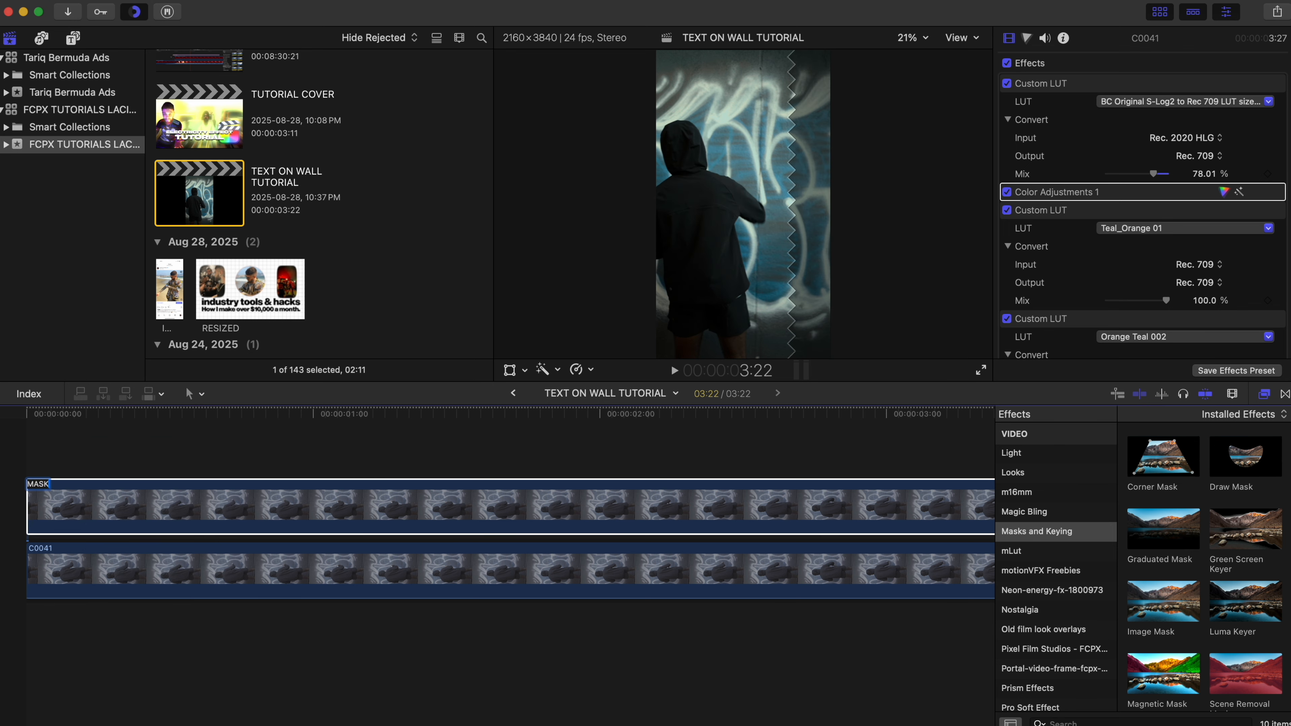
pyautogui.press('Return')
# Add a Magnetic Mask covering the whole hooded figure from the MASK clip's first frame and analyze it across the clip
pyautogui.click(36, 422)
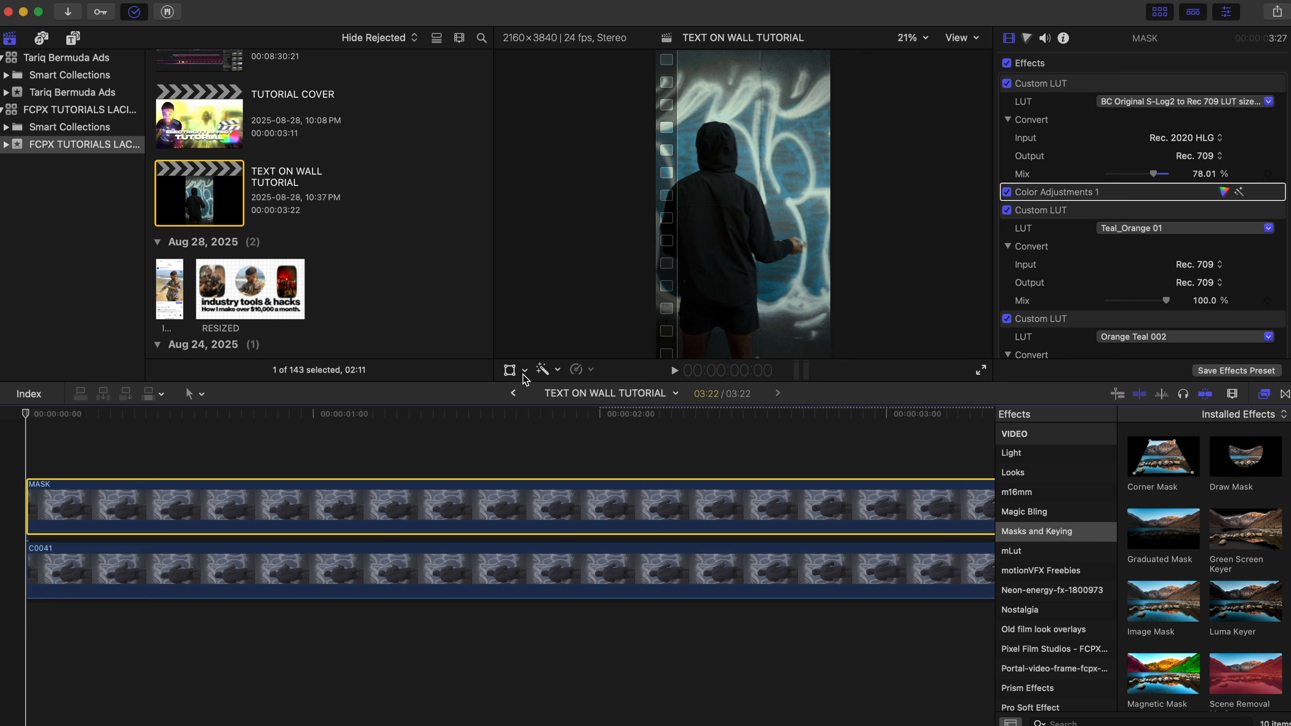
pyautogui.click(558, 371)
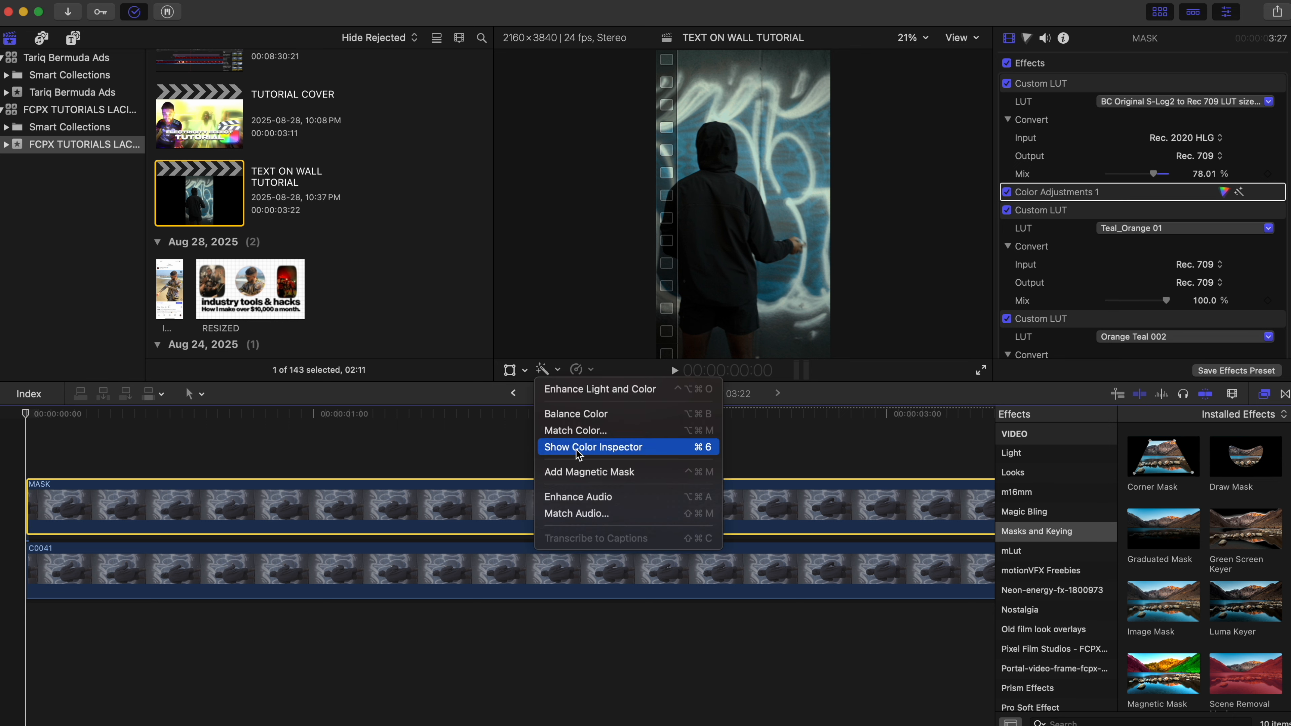
pyautogui.click(583, 472)
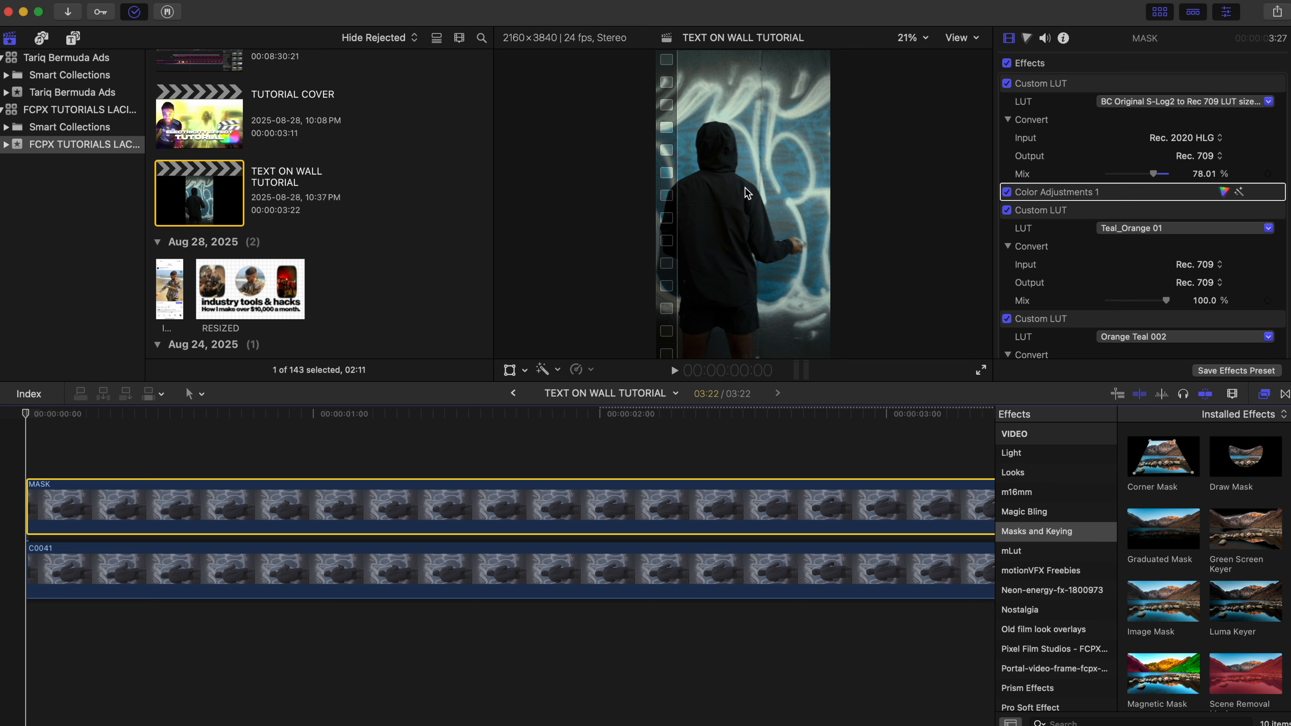
pyautogui.click(722, 134)
pyautogui.click(719, 158)
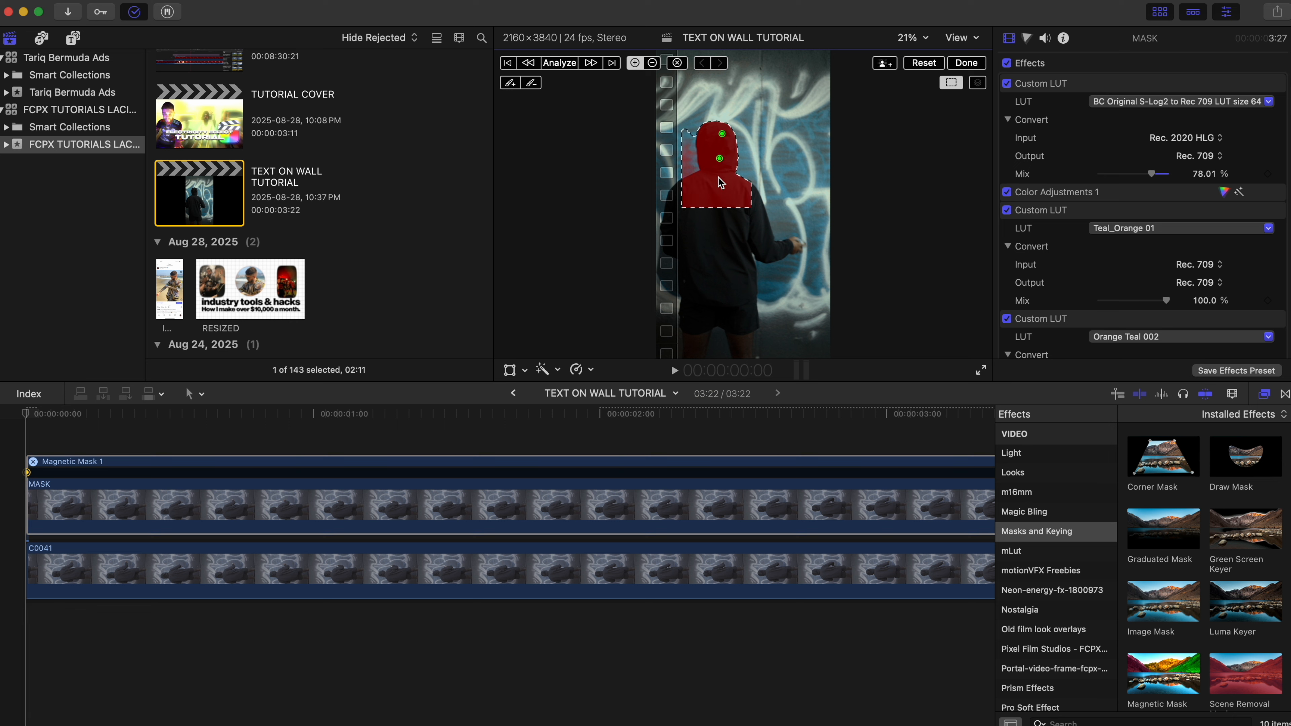
pyautogui.click(714, 195)
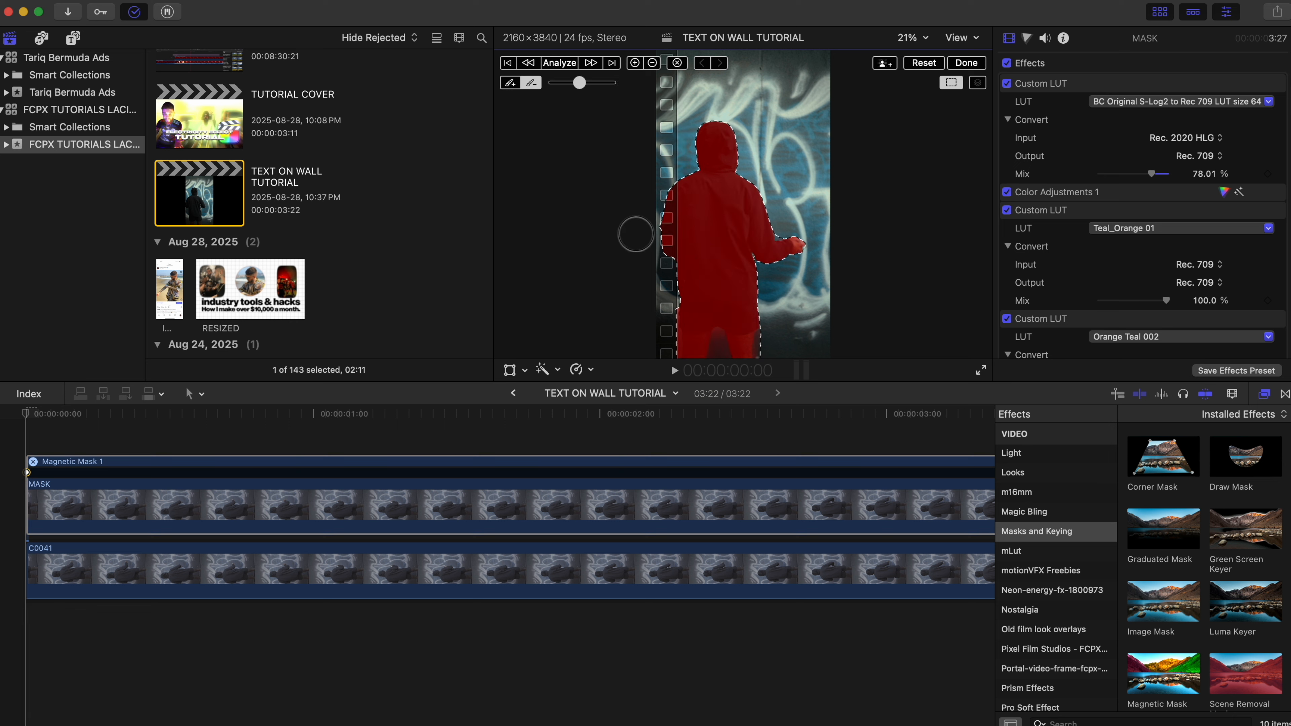
pyautogui.click(559, 63)
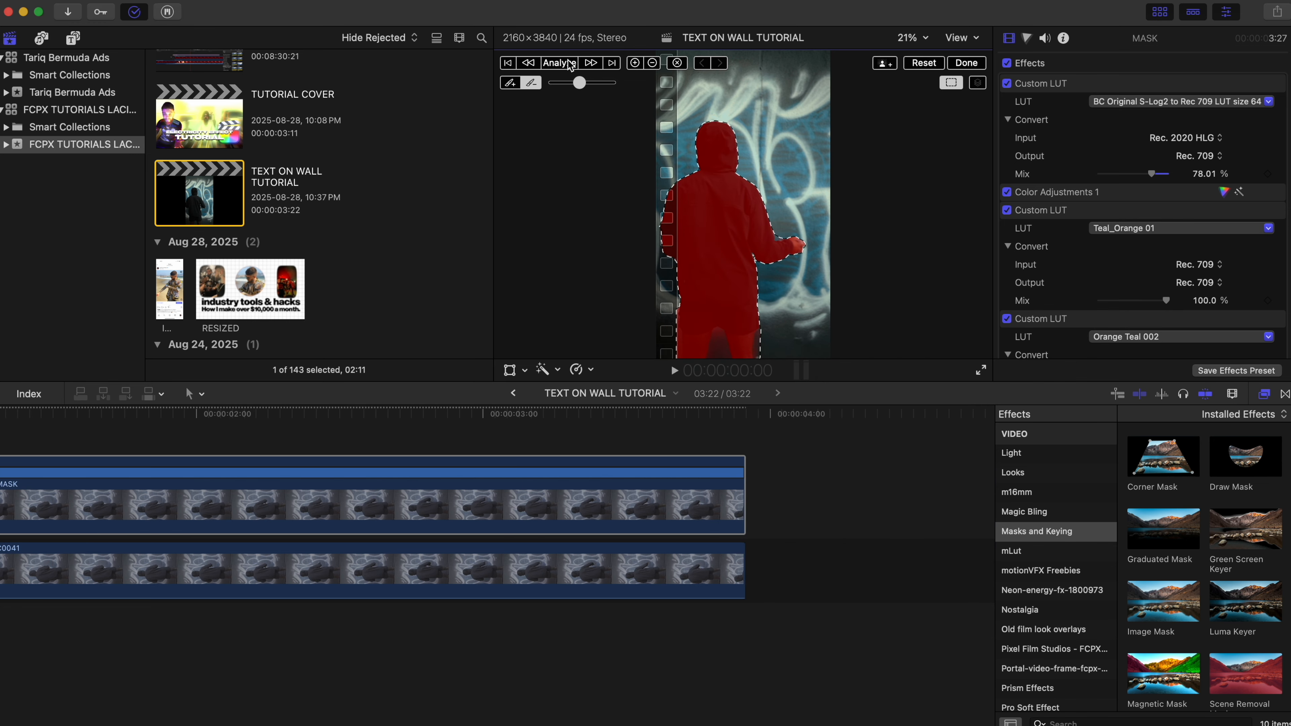
pyautogui.click(968, 63)
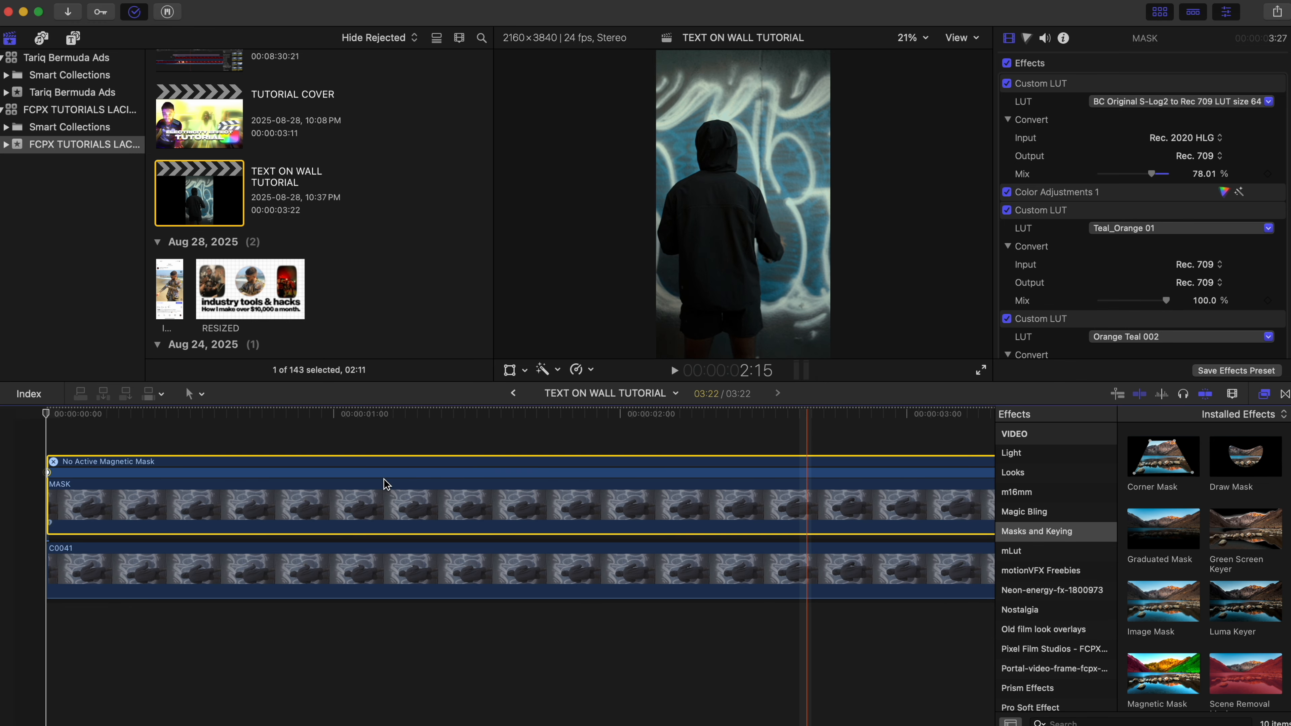
# Disable the lower C0041 clip to isolate the masked figure and lower the Magnetic Mask's feather on the MASK clip
pyautogui.click(285, 572)
pyautogui.press('v')
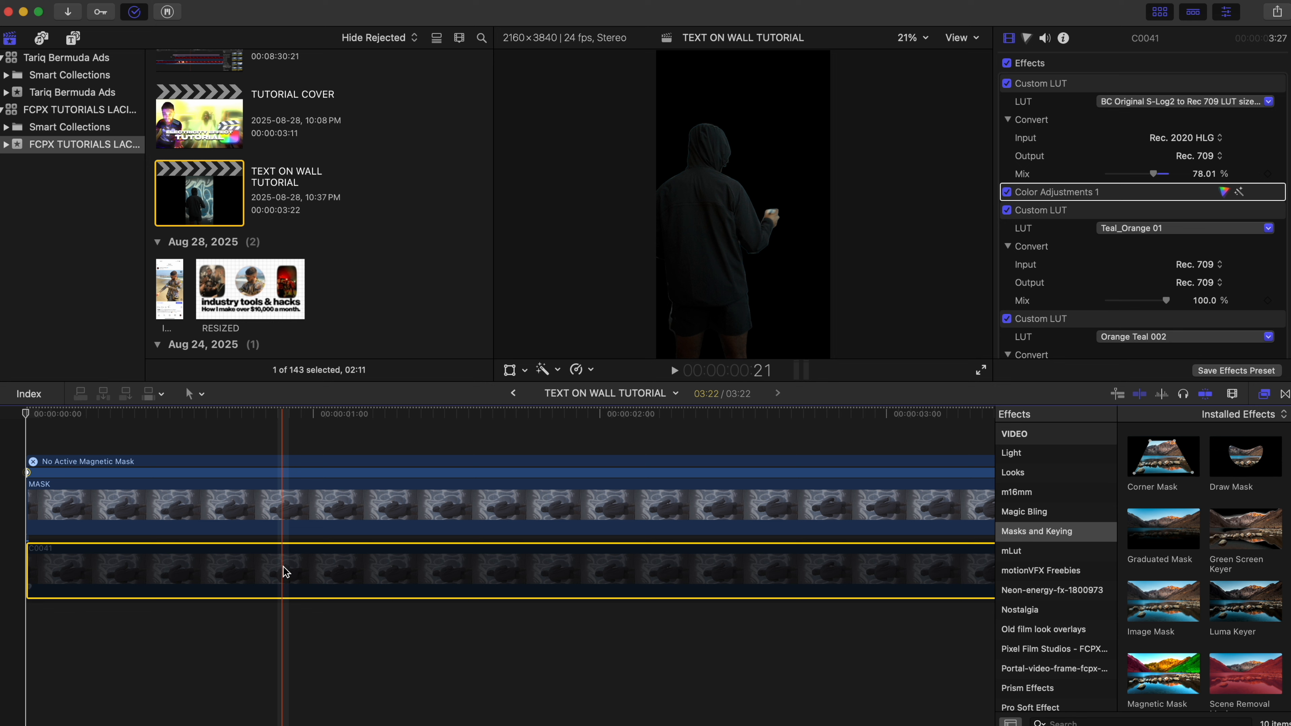
pyautogui.click(342, 504)
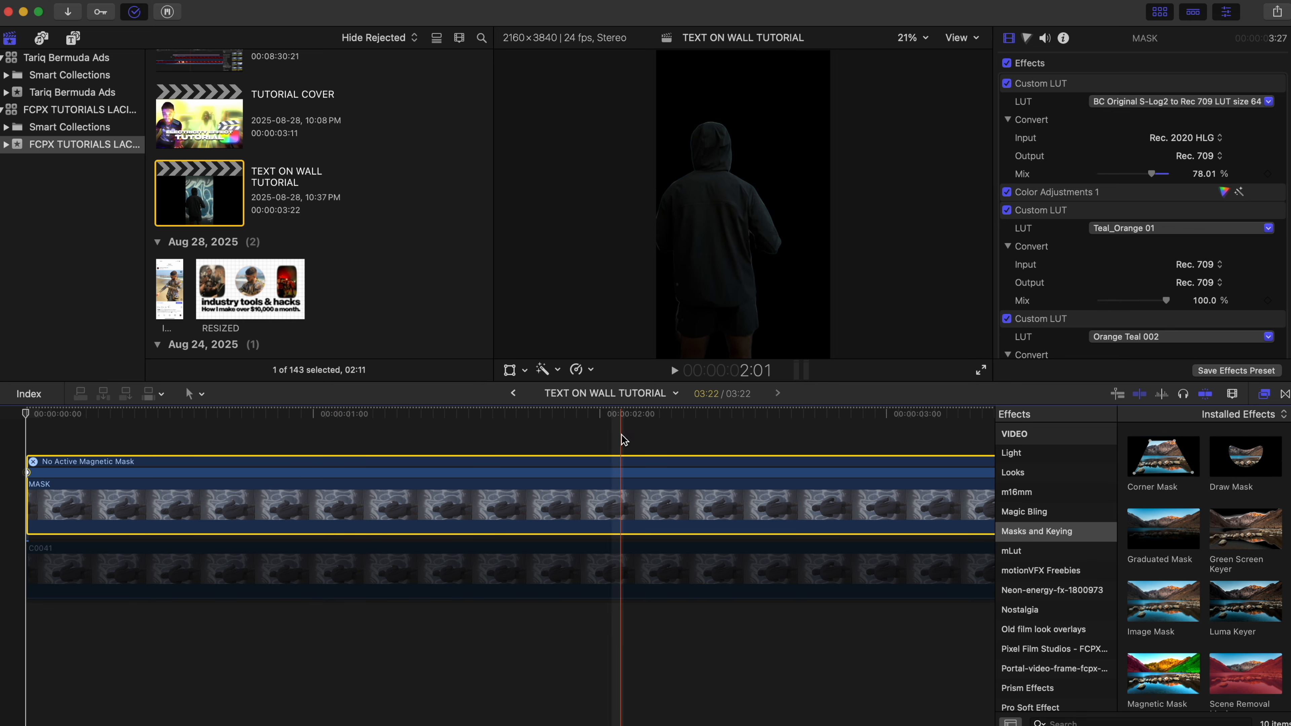
pyautogui.scroll(-5, 1119, 248)
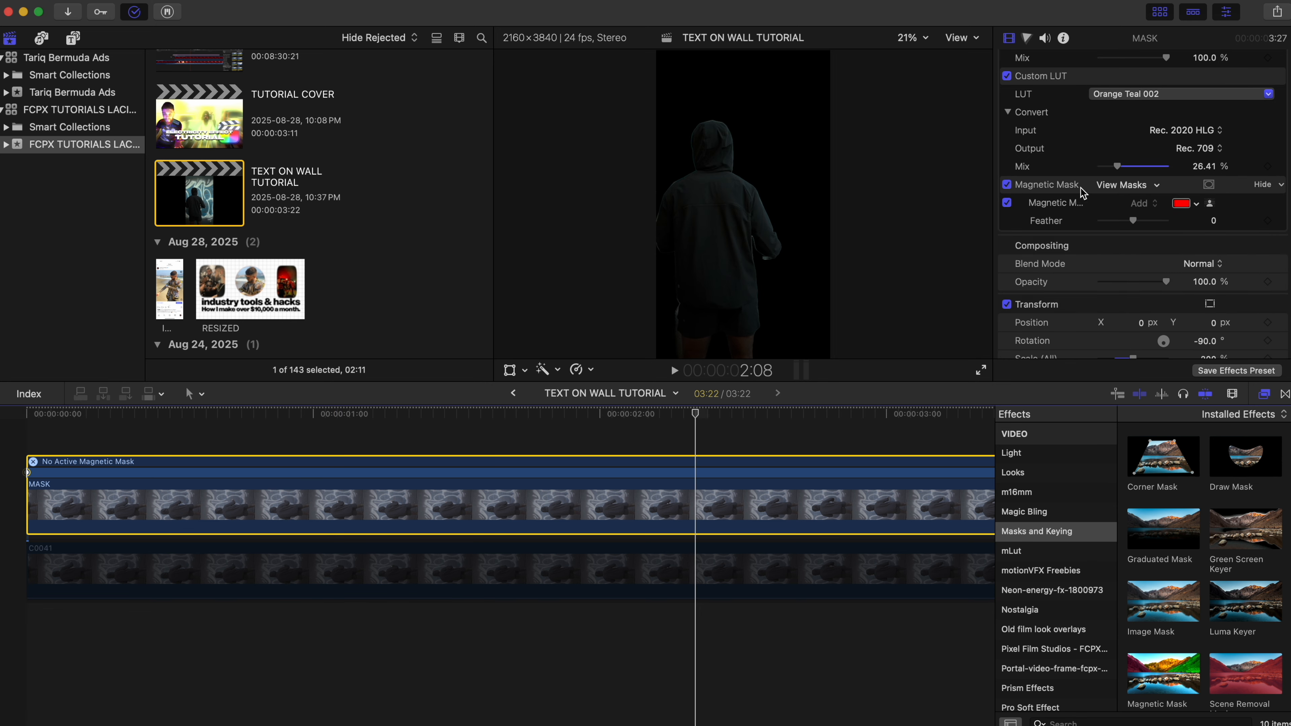
pyautogui.click(1067, 186)
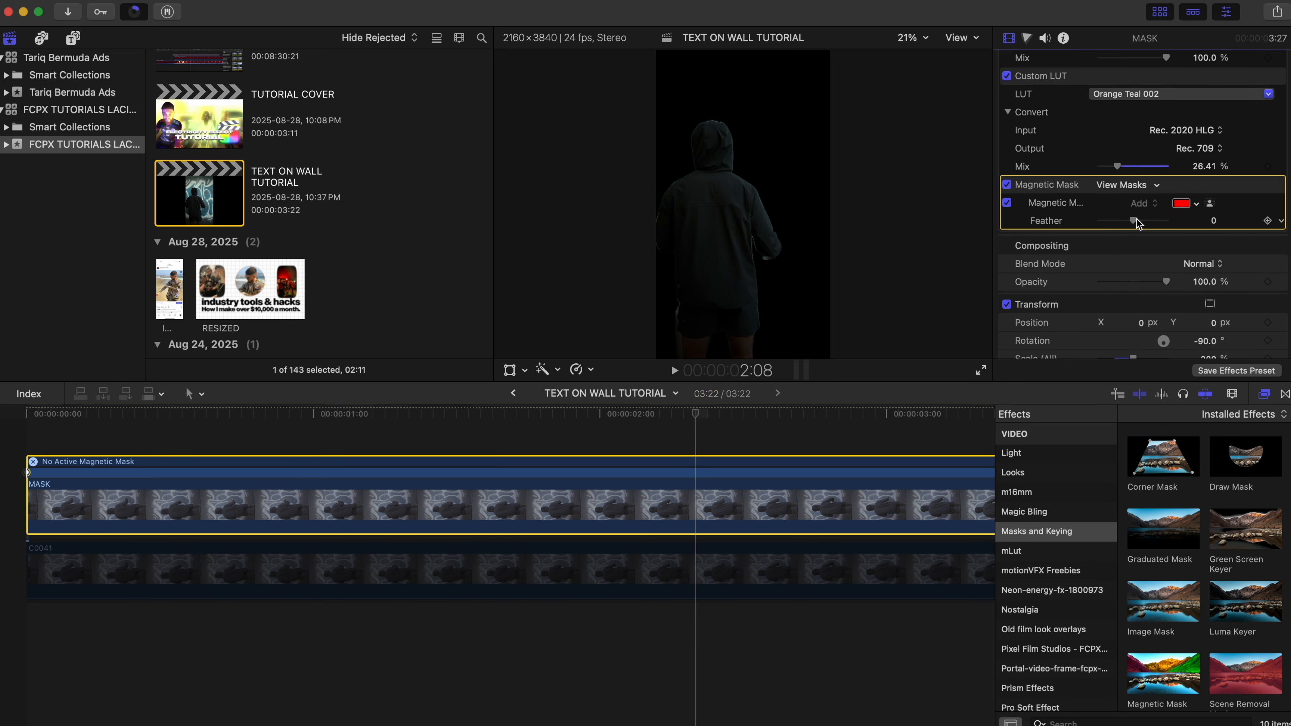
pyautogui.moveTo(1137, 218); pyautogui.dragTo(1118, 219)
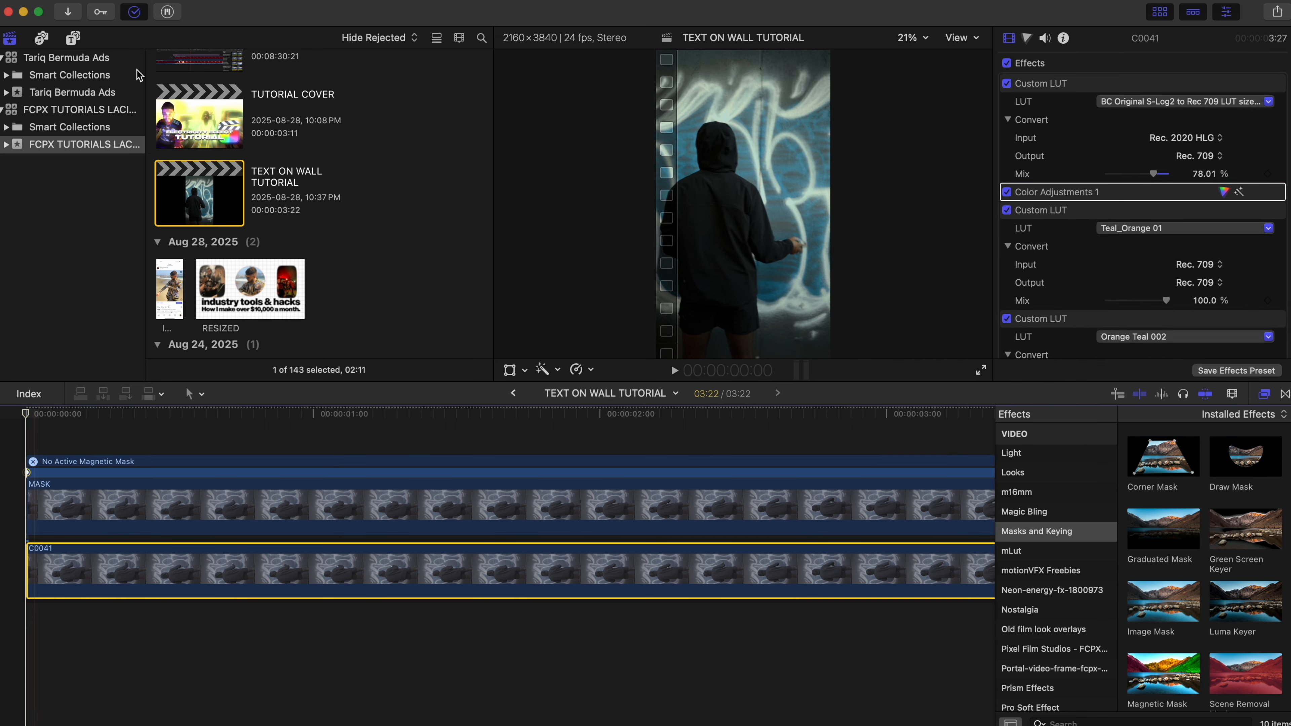
# Show the Director Diego animated titles in the titles library
pyautogui.click(74, 38)
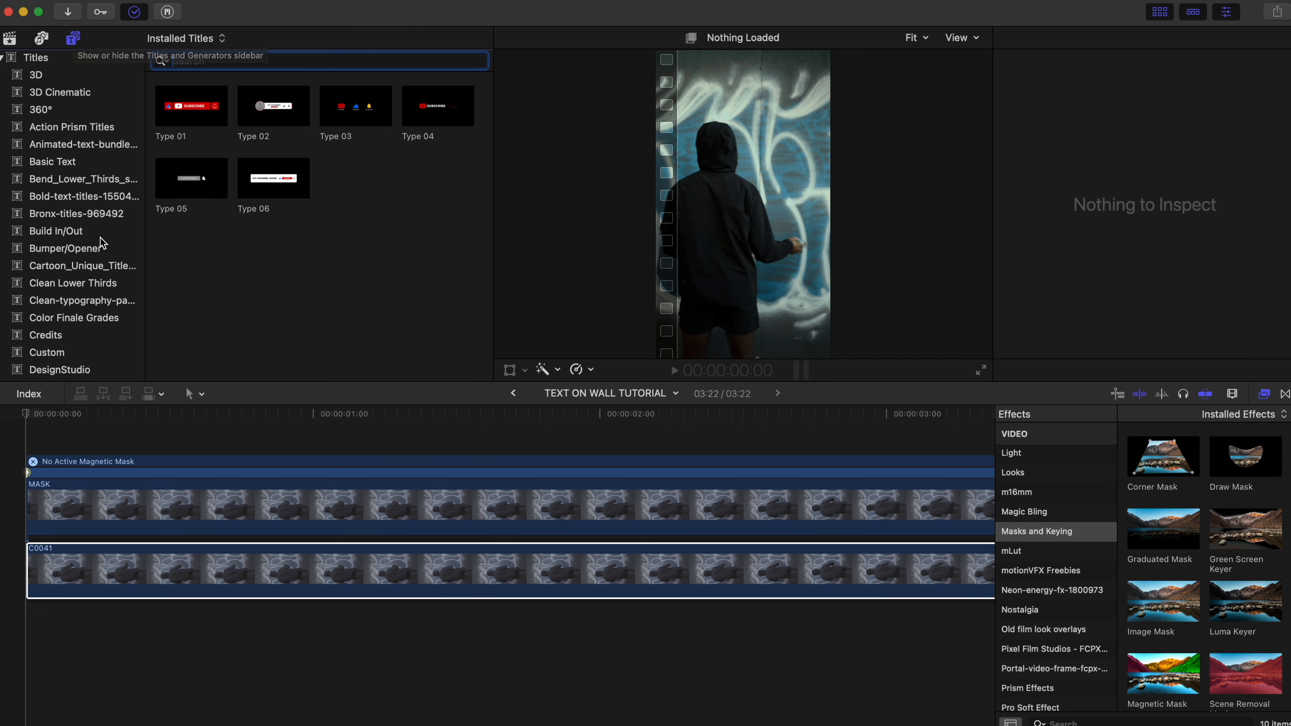
pyautogui.scroll(-5, 102, 243)
pyautogui.click(108, 199)
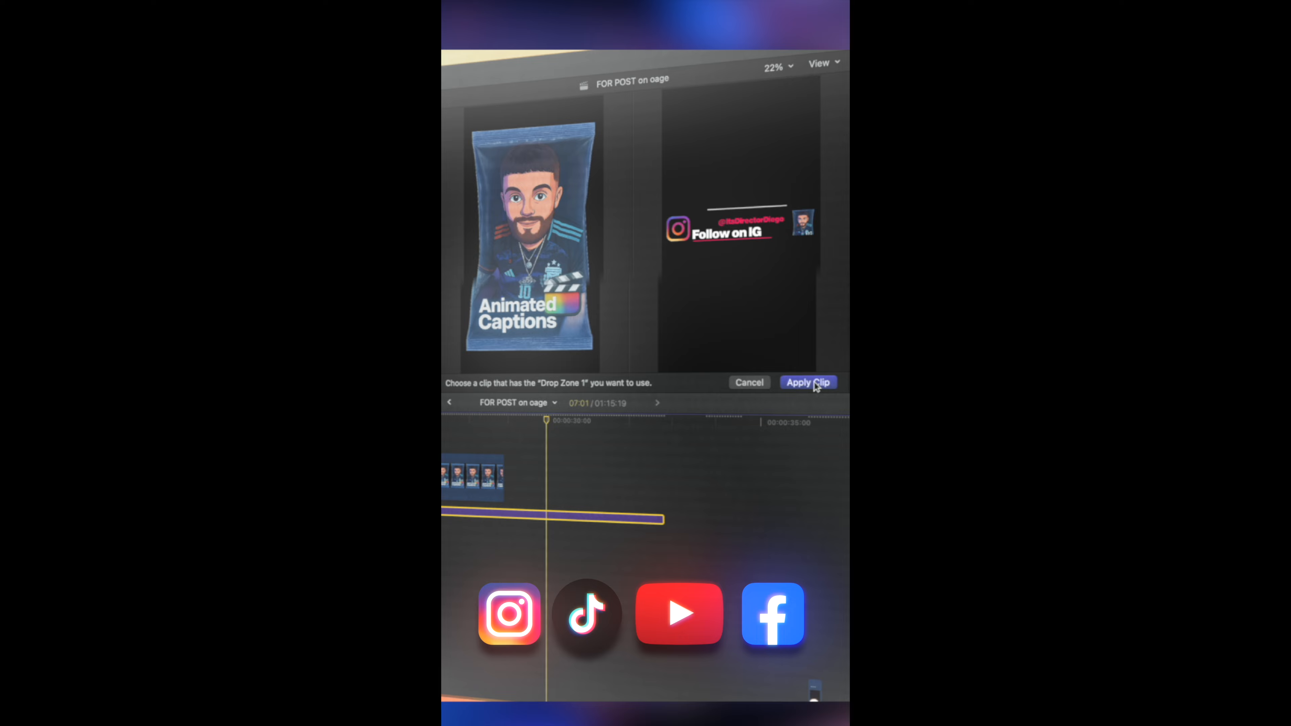
pyautogui.click(812, 383)
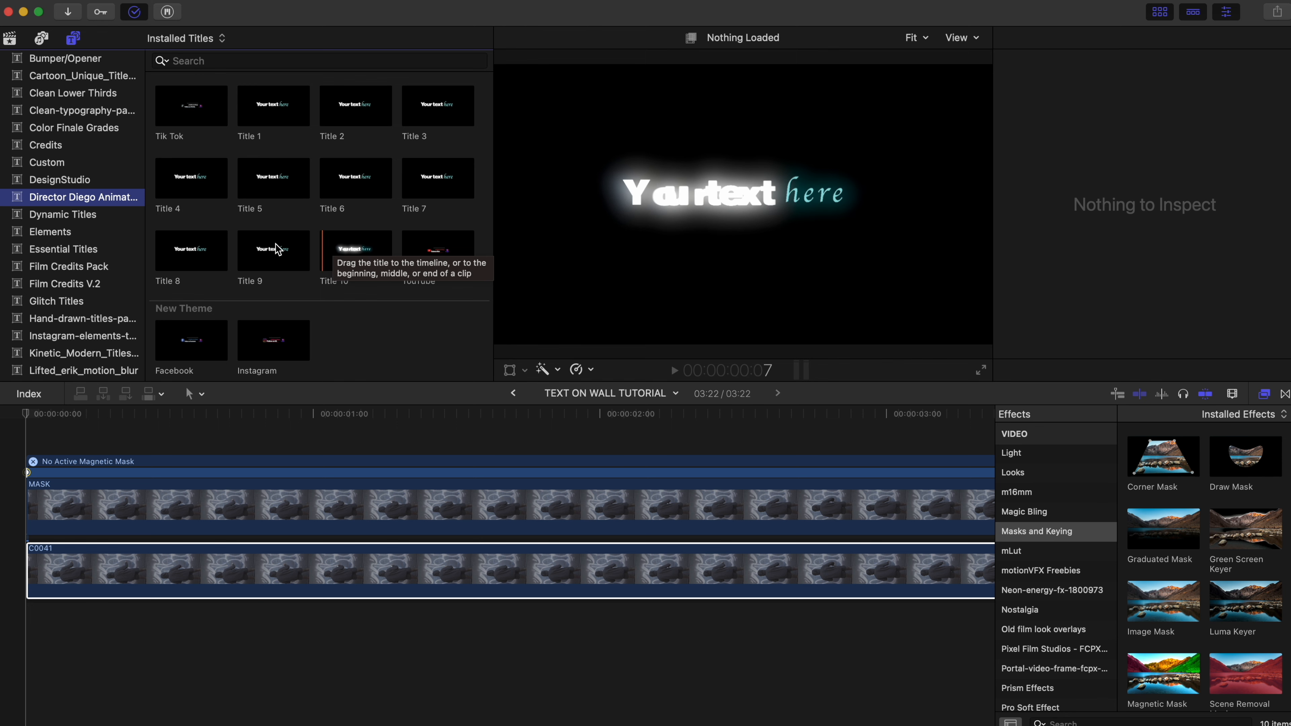
# Place Title 2 above the MASK clip at the start of the timeline and show its text mid-clip
pyautogui.moveTo(335, 104); pyautogui.dragTo(19, 447)
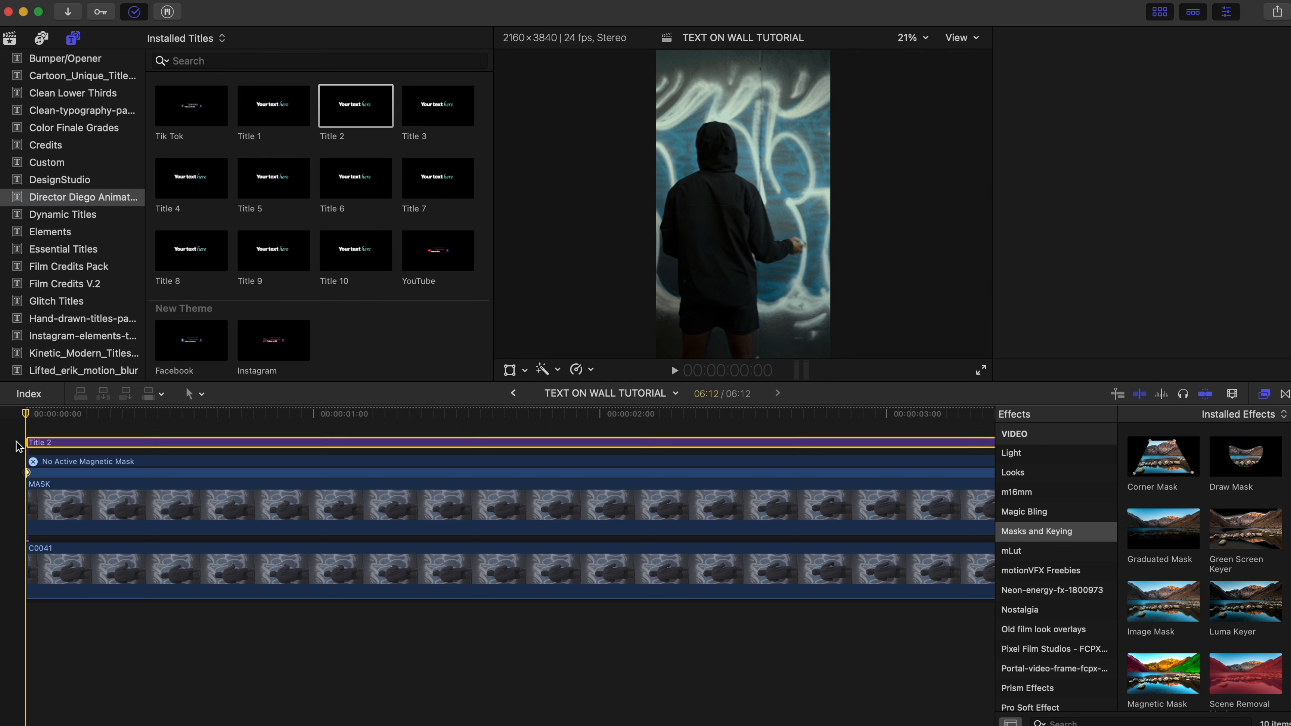
pyautogui.press('super+4')
pyautogui.hotkey('shift', 'z')
pyautogui.click(386, 442)
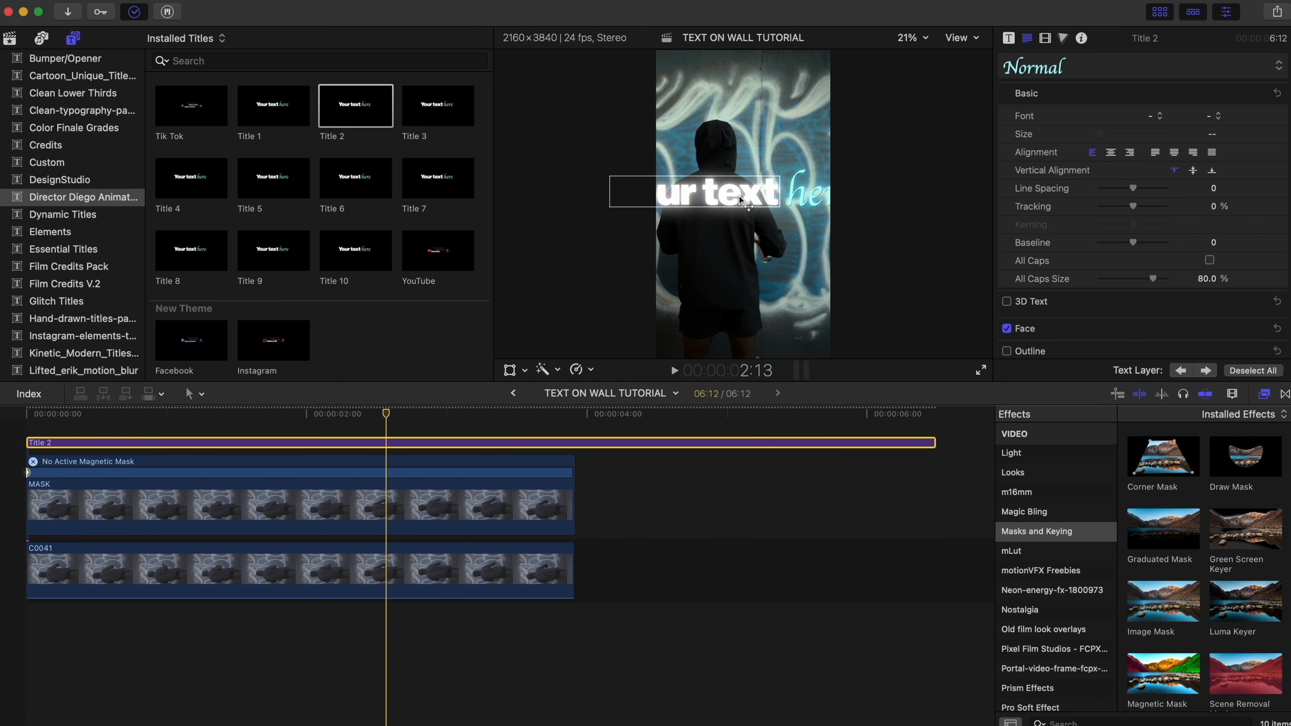
# Reduce the "Your text" line to size 226.7 and center it just above the figure's head
pyautogui.moveTo(740, 196); pyautogui.dragTo(783, 141)
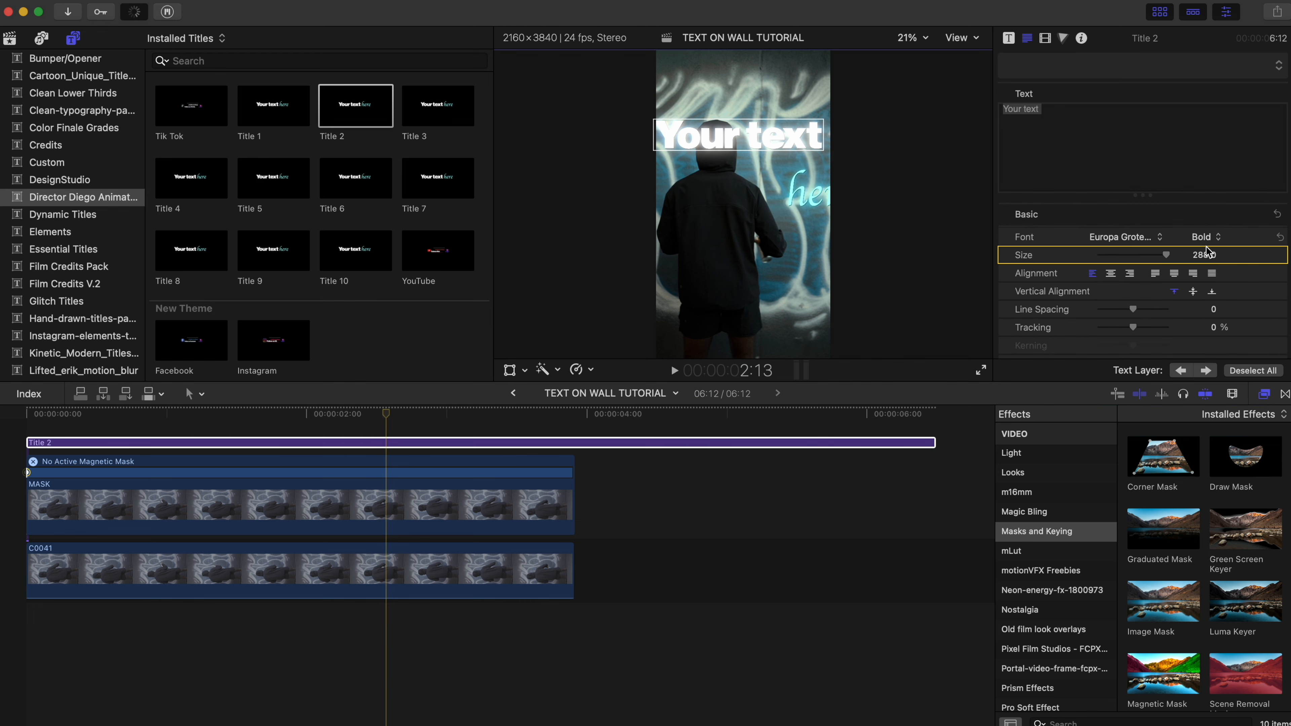
pyautogui.moveTo(1204, 257); pyautogui.dragTo(1175, 257)
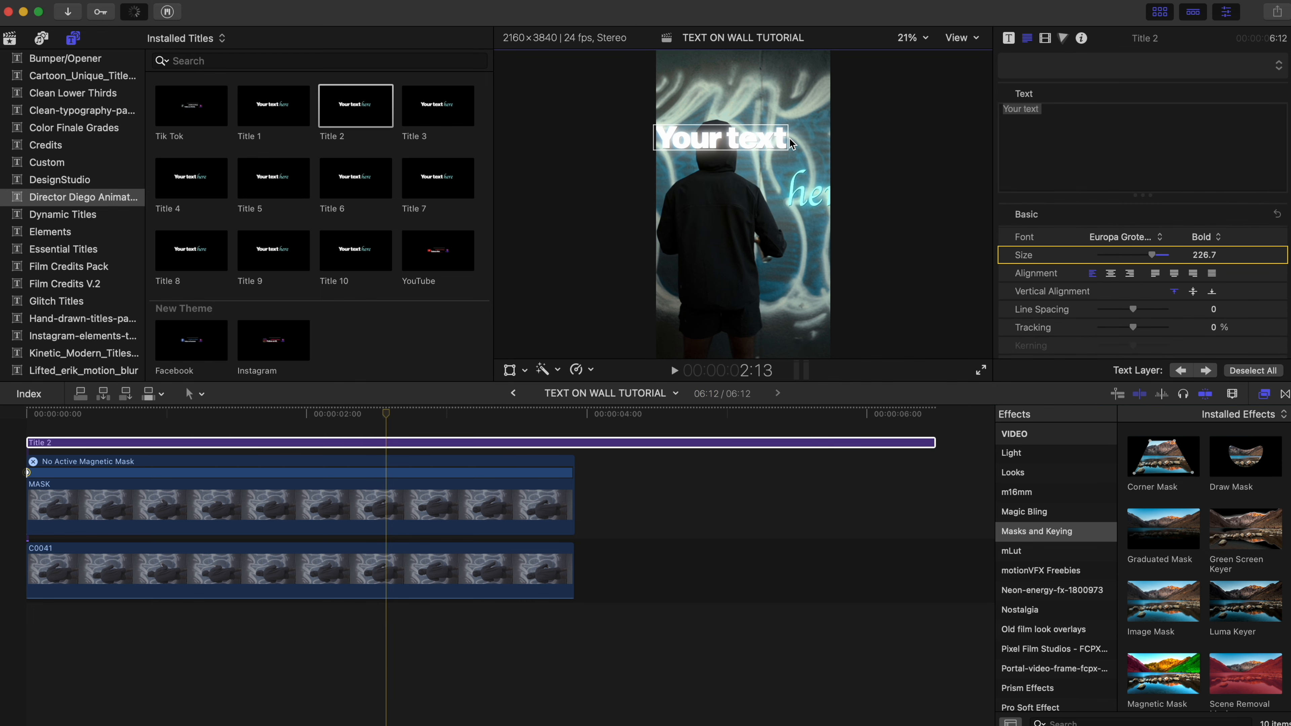
pyautogui.moveTo(748, 130)
pyautogui.mouseDown()
pyautogui.moveTo(765, 106)
pyautogui.moveTo(763, 119)
pyautogui.mouseUp()
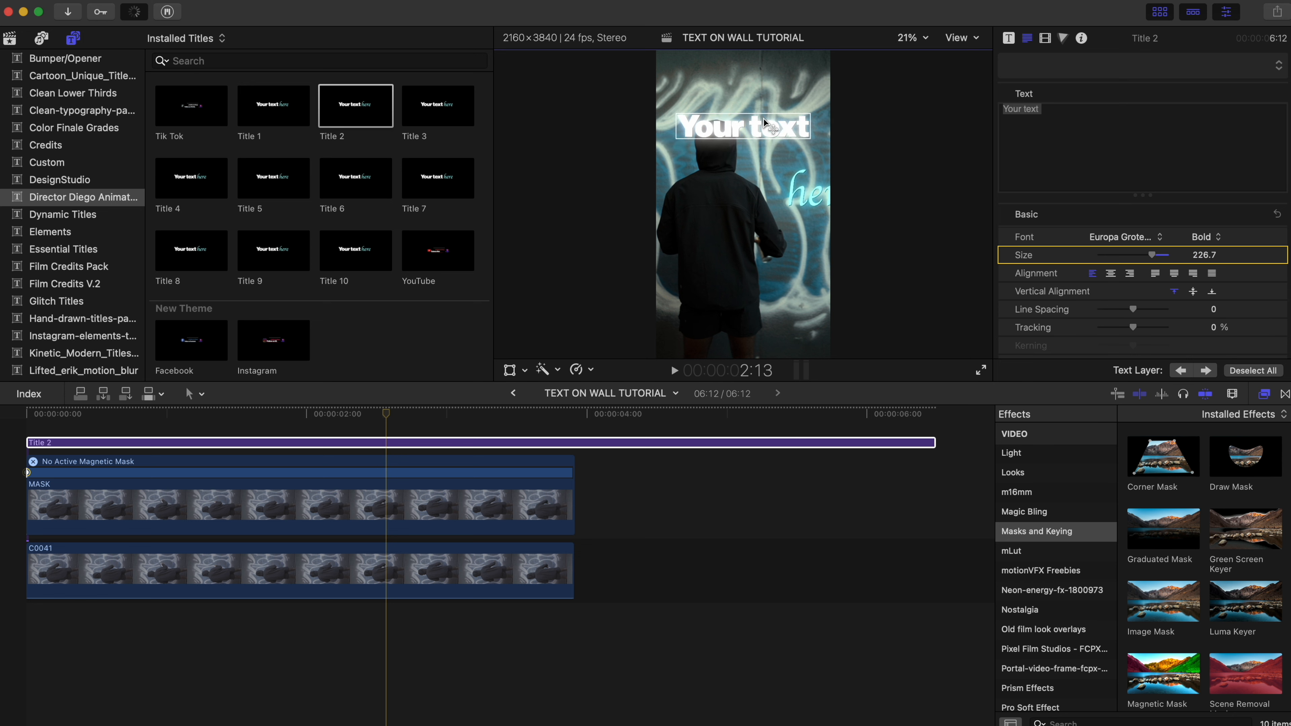
# Enlarge the "here" text to size 481 and stack it closely beneath "Your text" around the figure's head
pyautogui.moveTo(802, 175); pyautogui.dragTo(734, 176)
pyautogui.moveTo(1204, 255); pyautogui.dragTo(1204, 157)
pyautogui.moveTo(770, 163); pyautogui.dragTo(745, 176)
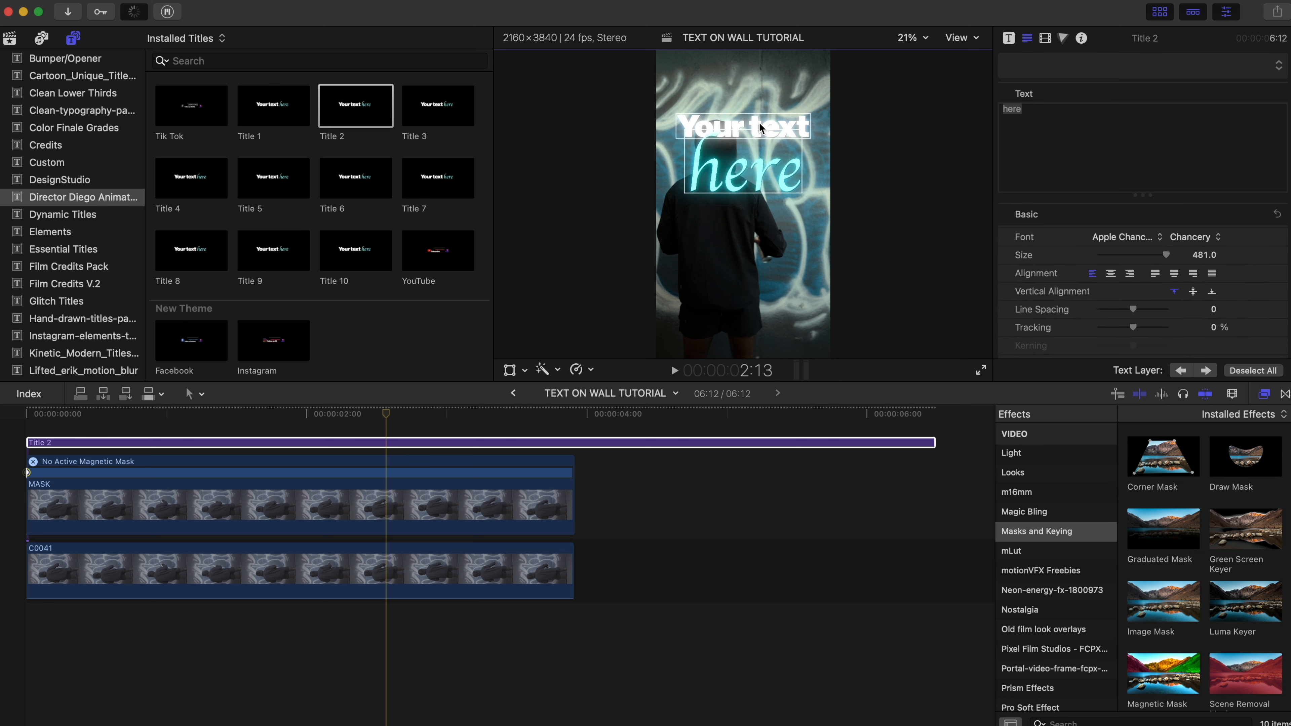
pyautogui.moveTo(760, 122); pyautogui.dragTo(760, 111)
pyautogui.moveTo(762, 183); pyautogui.dragTo(761, 168)
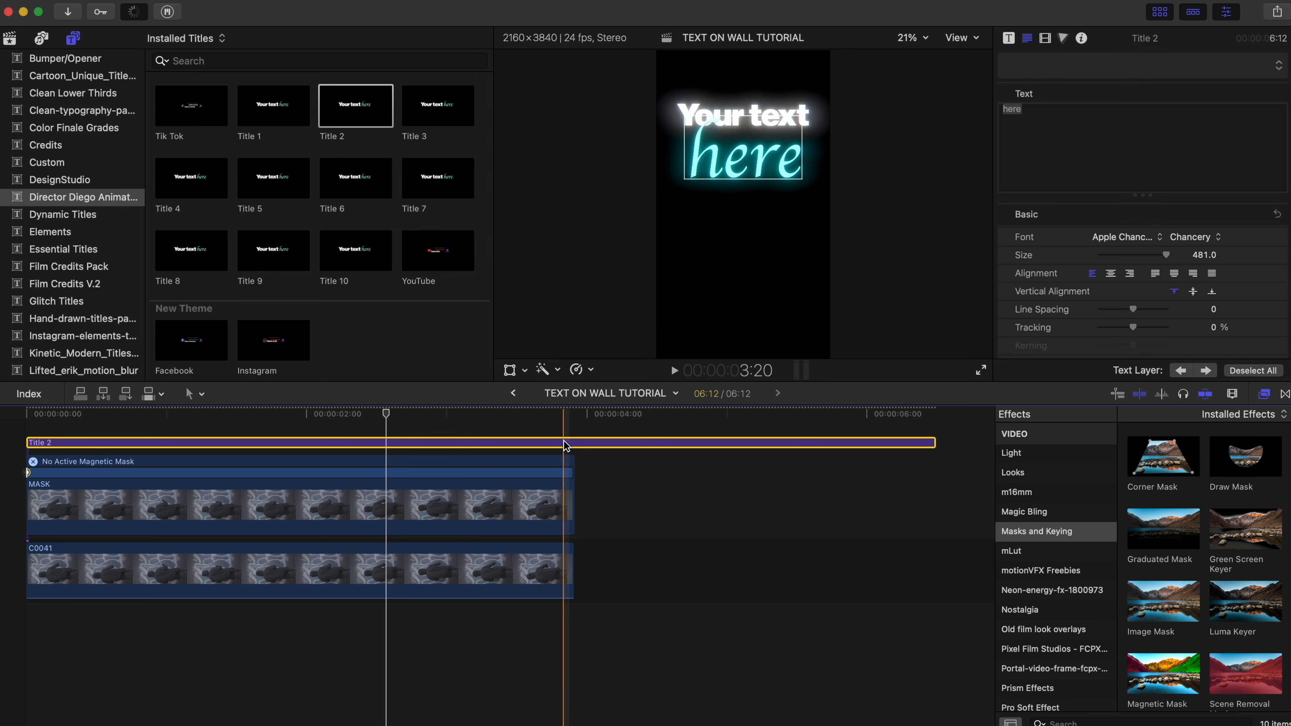
# Move Title 2 between the MASK and C0041 clips and play the timeline to check the text behind the figure
pyautogui.moveTo(573, 441); pyautogui.dragTo(559, 538)
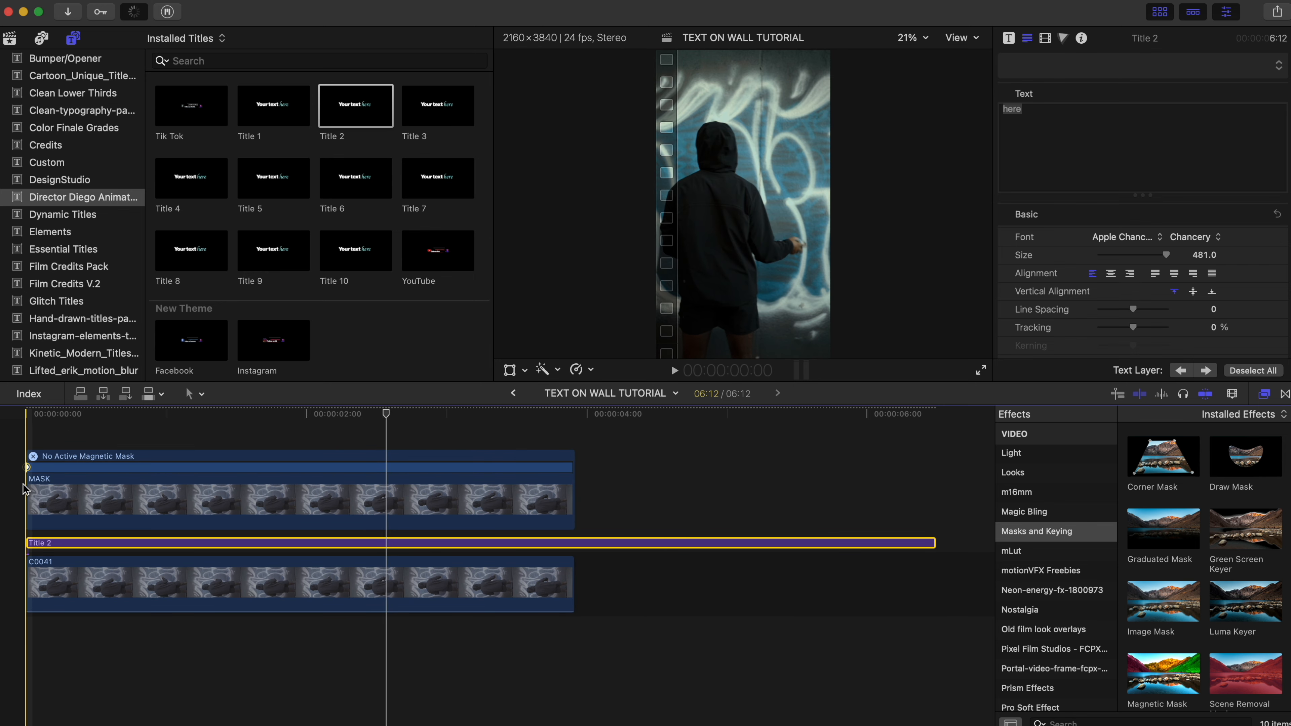
pyautogui.press('space')
pyautogui.press('XF86AudioRaiseVolume')
pyautogui.hotkey('ctrl', '=')
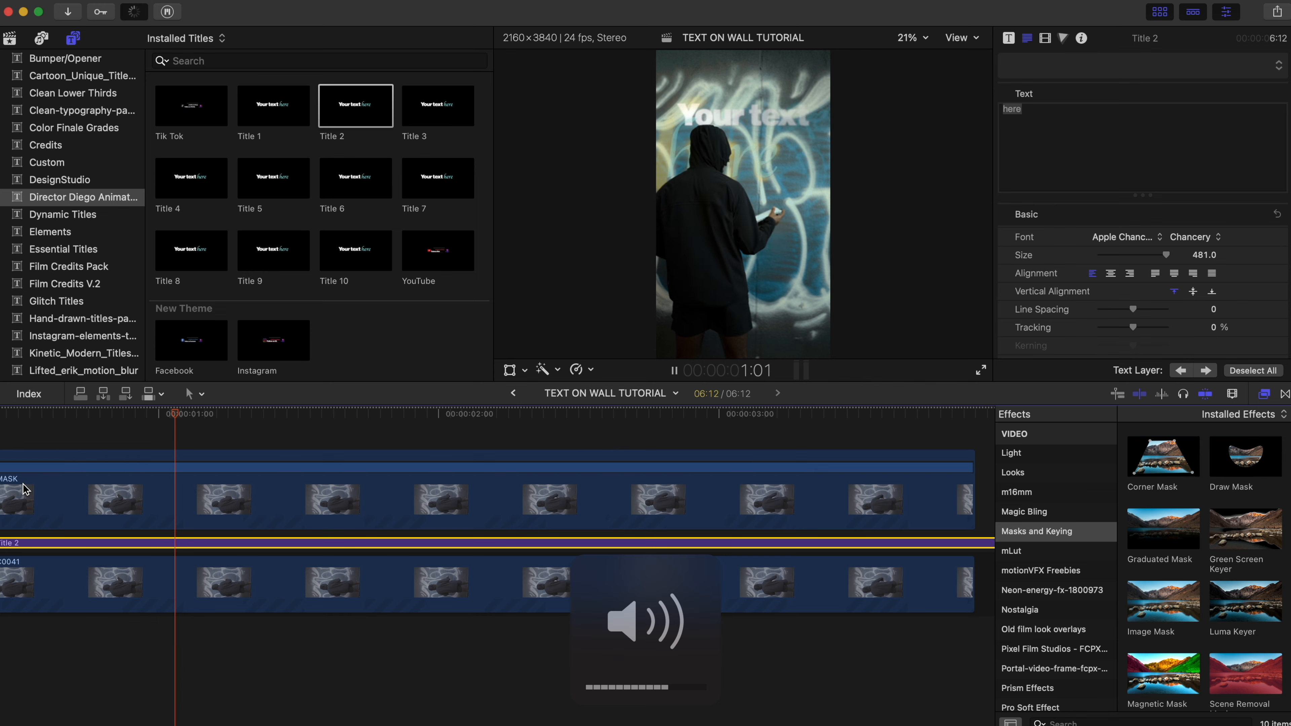
pyautogui.hotkey('ctrl', '-')
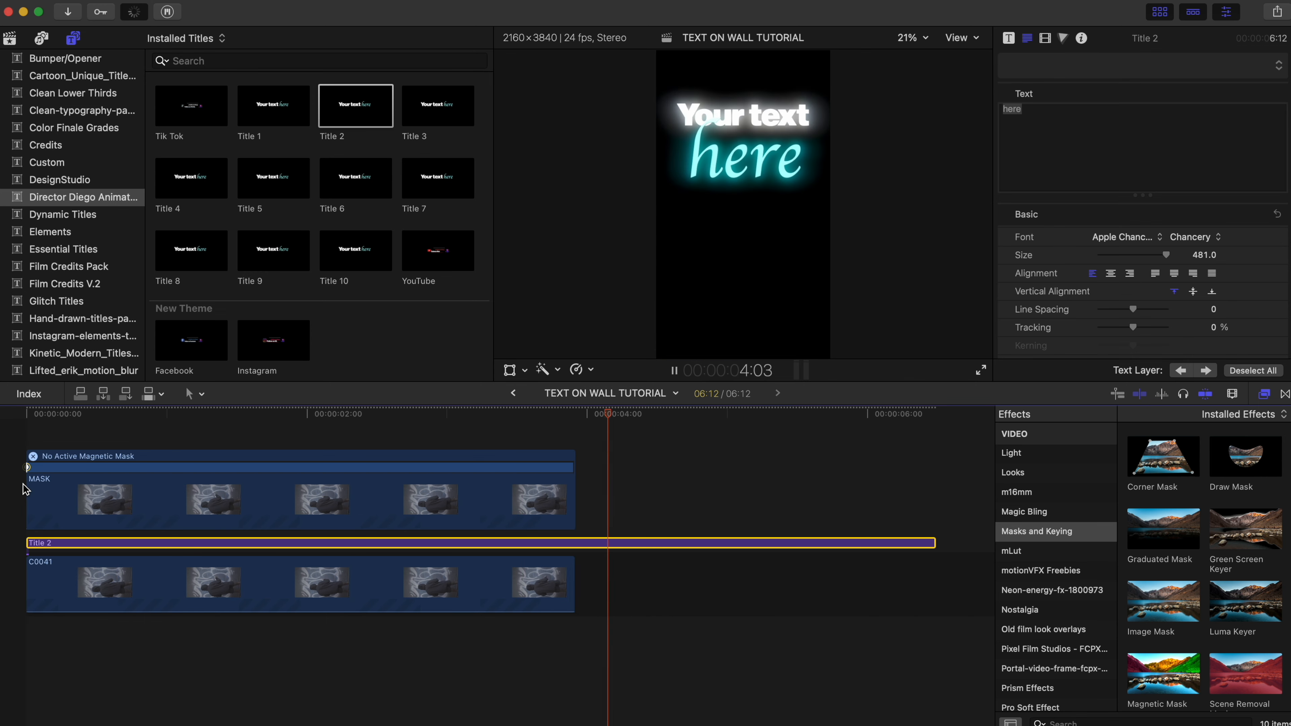
pyautogui.press('space')
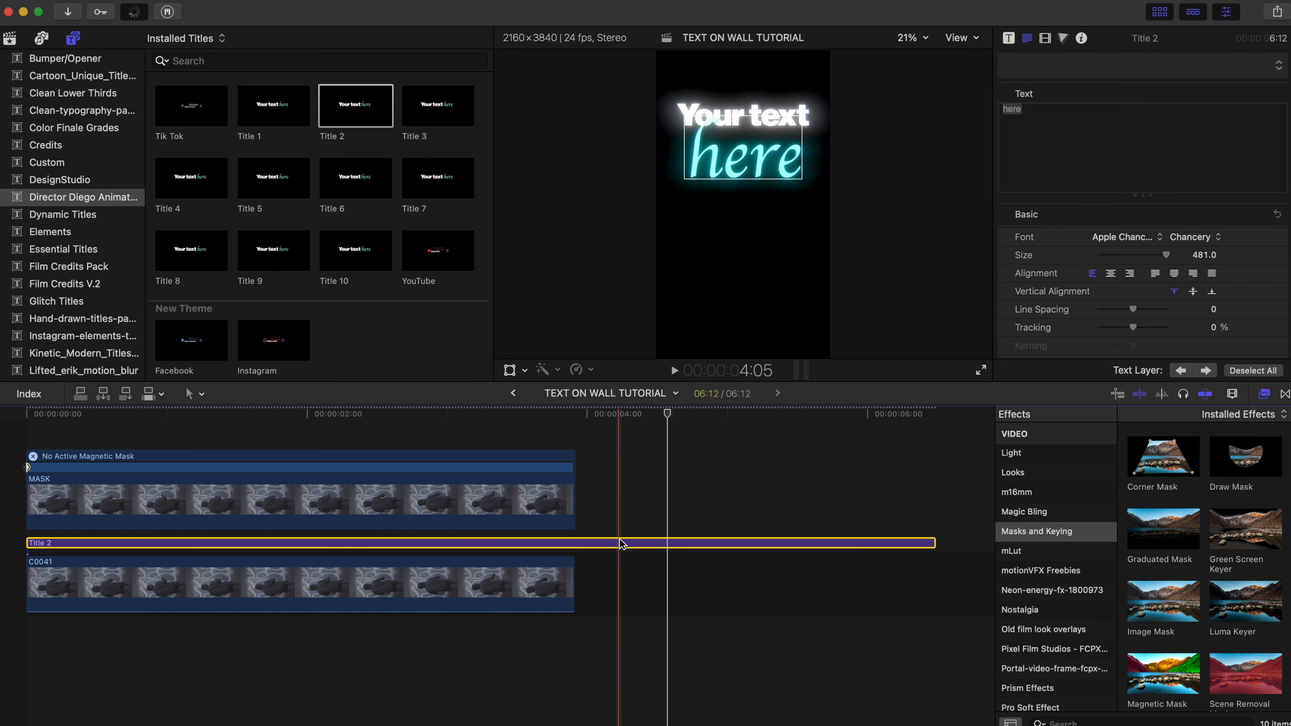
# Turn Title 2 into a compound clip named TEXT LAYER in the FCPX TUTORIALS LACIE 6TB event
pyautogui.rightClick(621, 543)
pyautogui.click(661, 433)
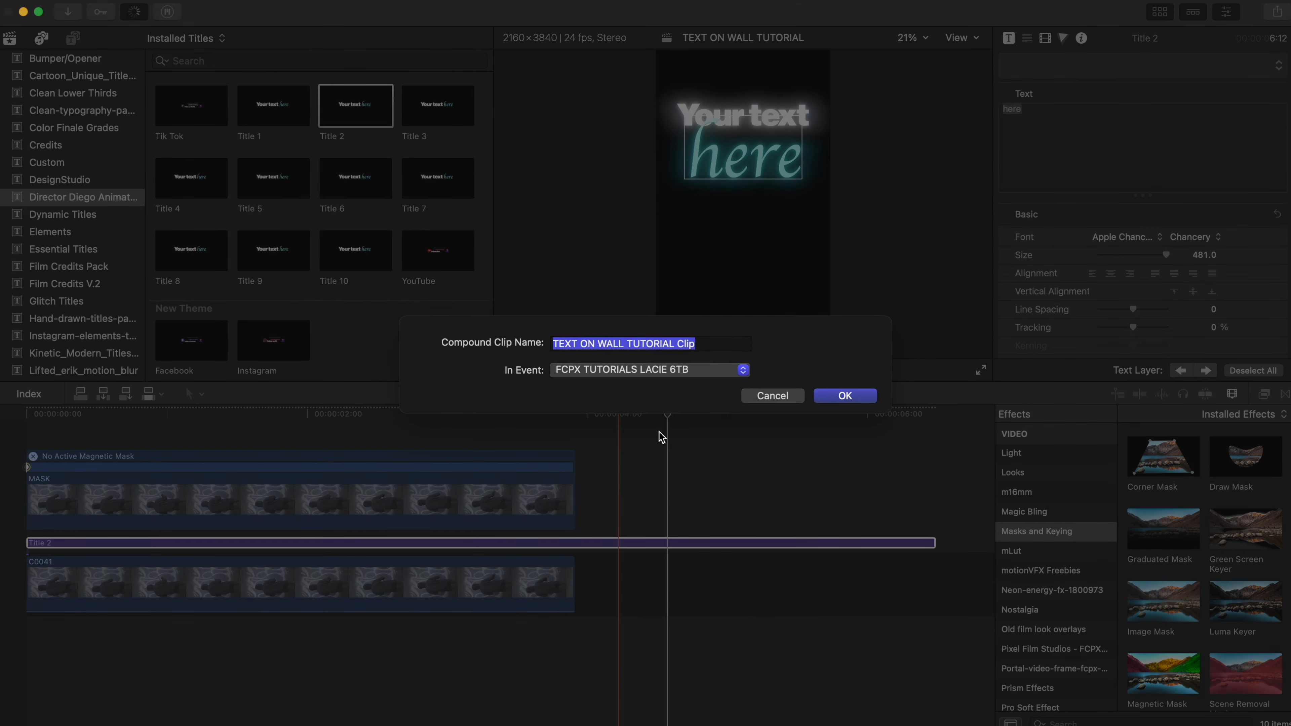
pyautogui.write('TEXT LAYER')
pyautogui.press('Return')
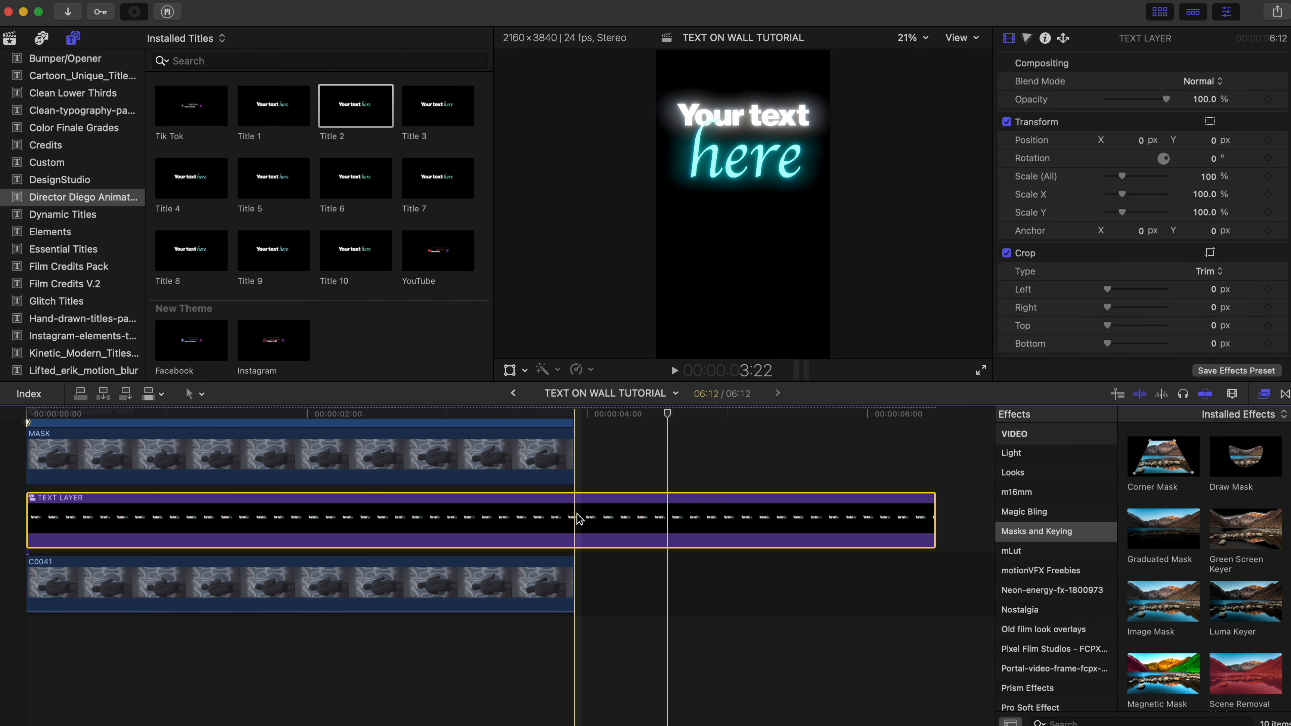
# Cut TEXT LAYER at the end of the MASK clip, delete the excess and play the timeline
pyautogui.press('super+b')
pyautogui.moveTo(613, 461); pyautogui.dragTo(613, 663)
pyautogui.press('Delete')
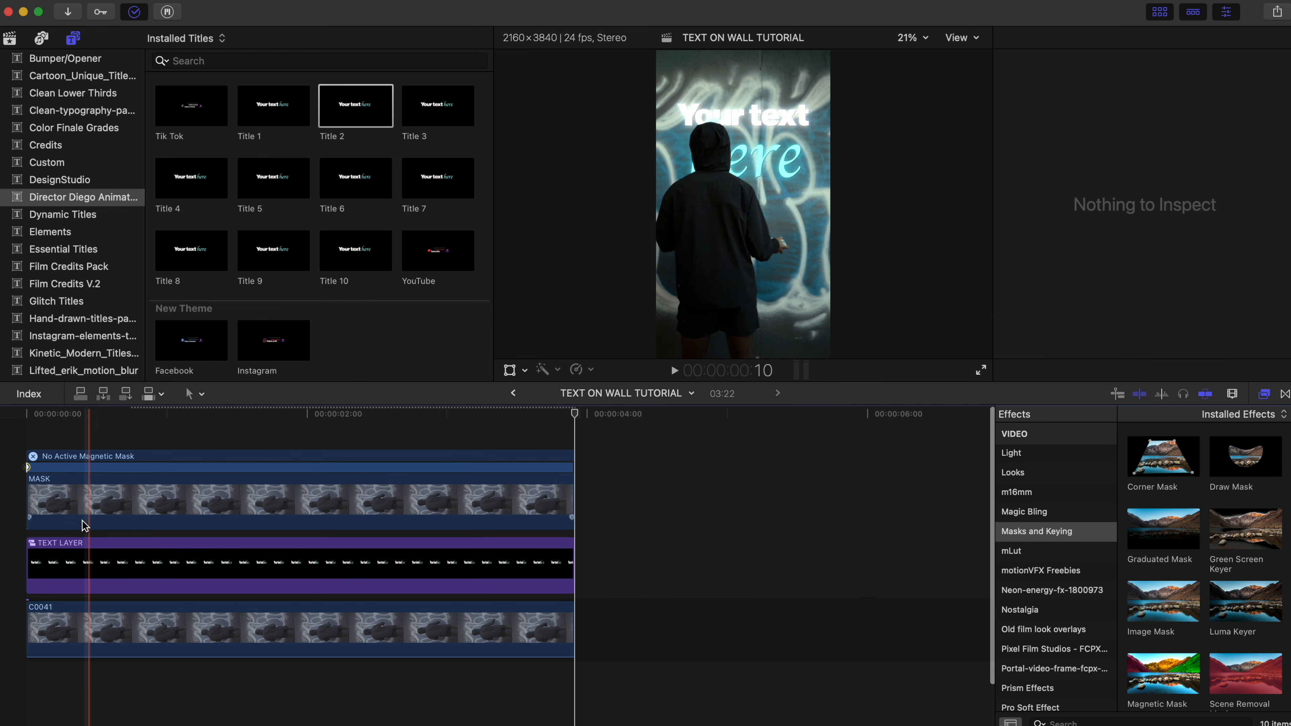
pyautogui.press('space')
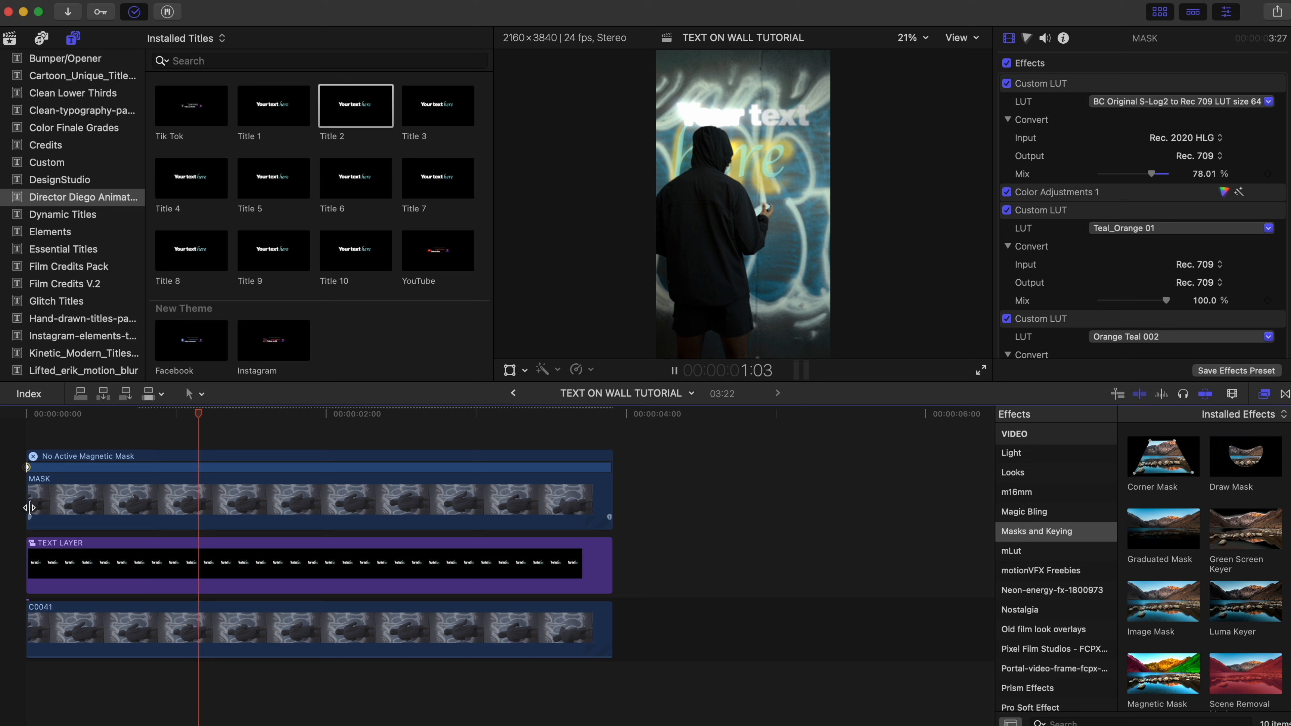
# Shift TEXT LAYER about 5 frames later than the other clips and trim its end to match theirs
pyautogui.moveTo(71, 563); pyautogui.dragTo(88, 544)
pyautogui.press('super+equal')
pyautogui.press('super+equal')
pyautogui.press('super+equal')
pyautogui.press('super+equal')
pyautogui.press('super+equal')
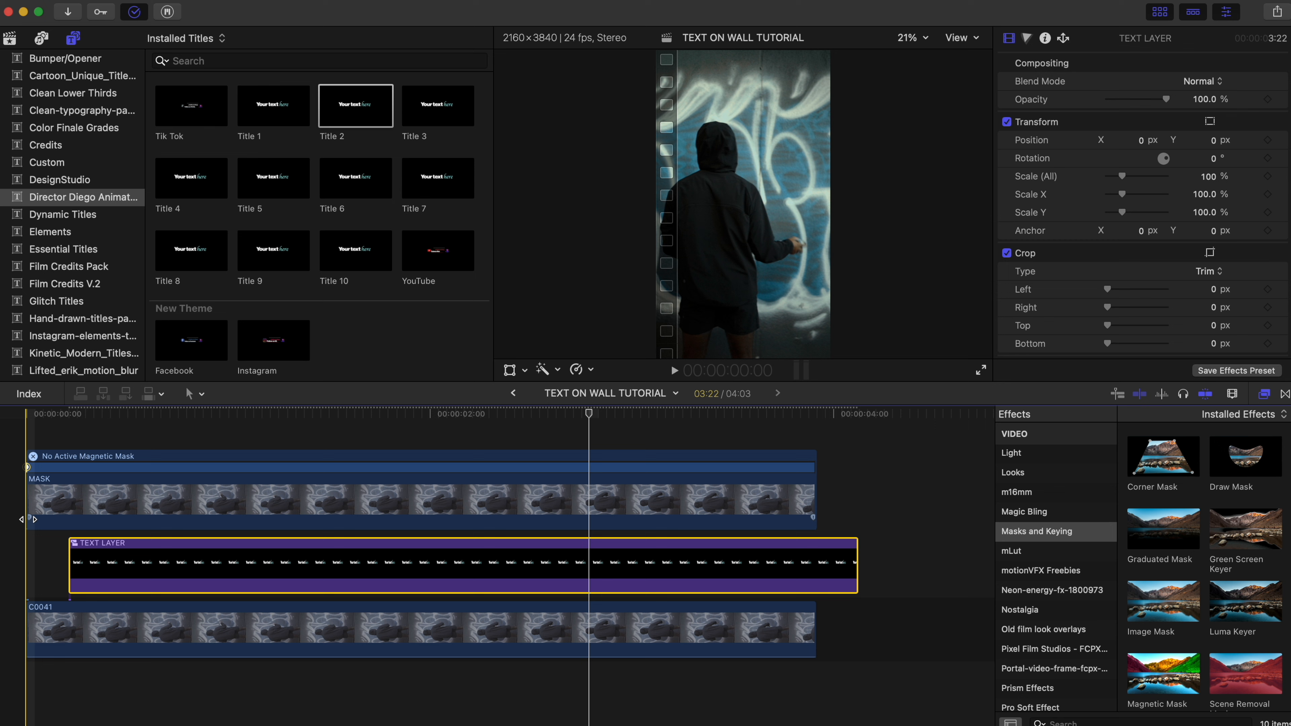
pyautogui.press('space')
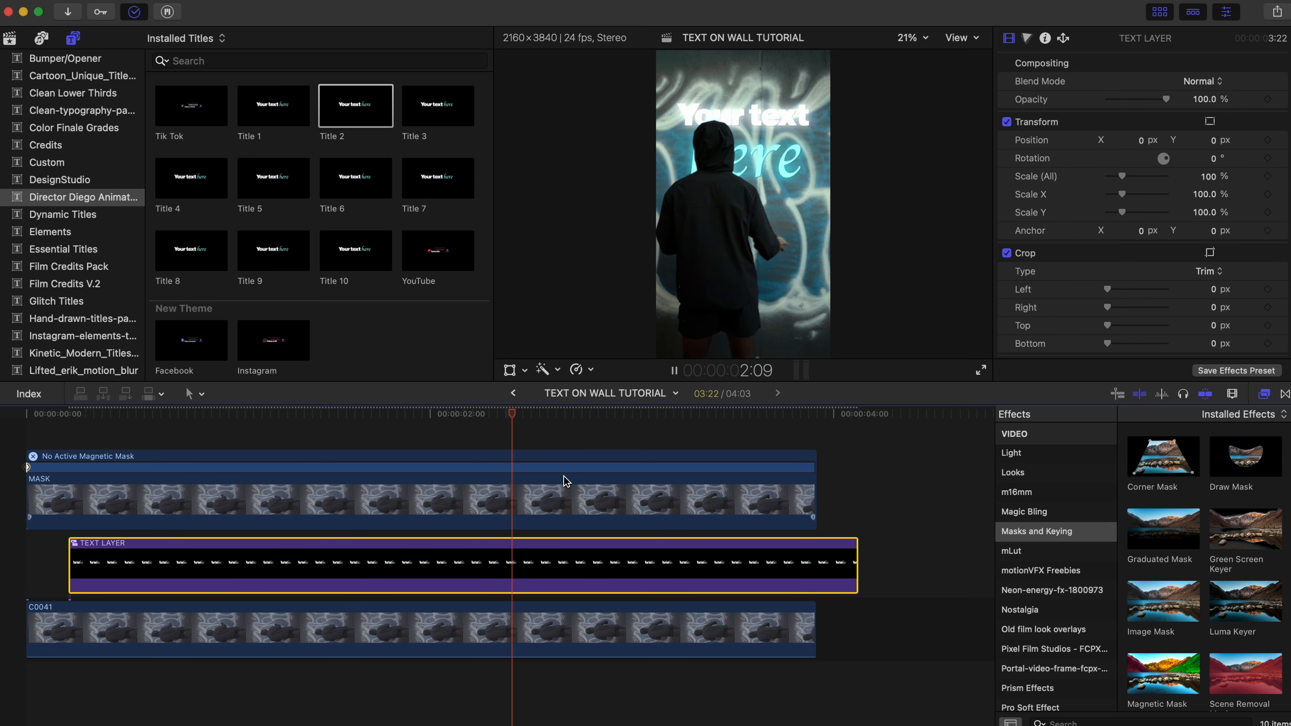
pyautogui.moveTo(858, 565); pyautogui.dragTo(815, 565)
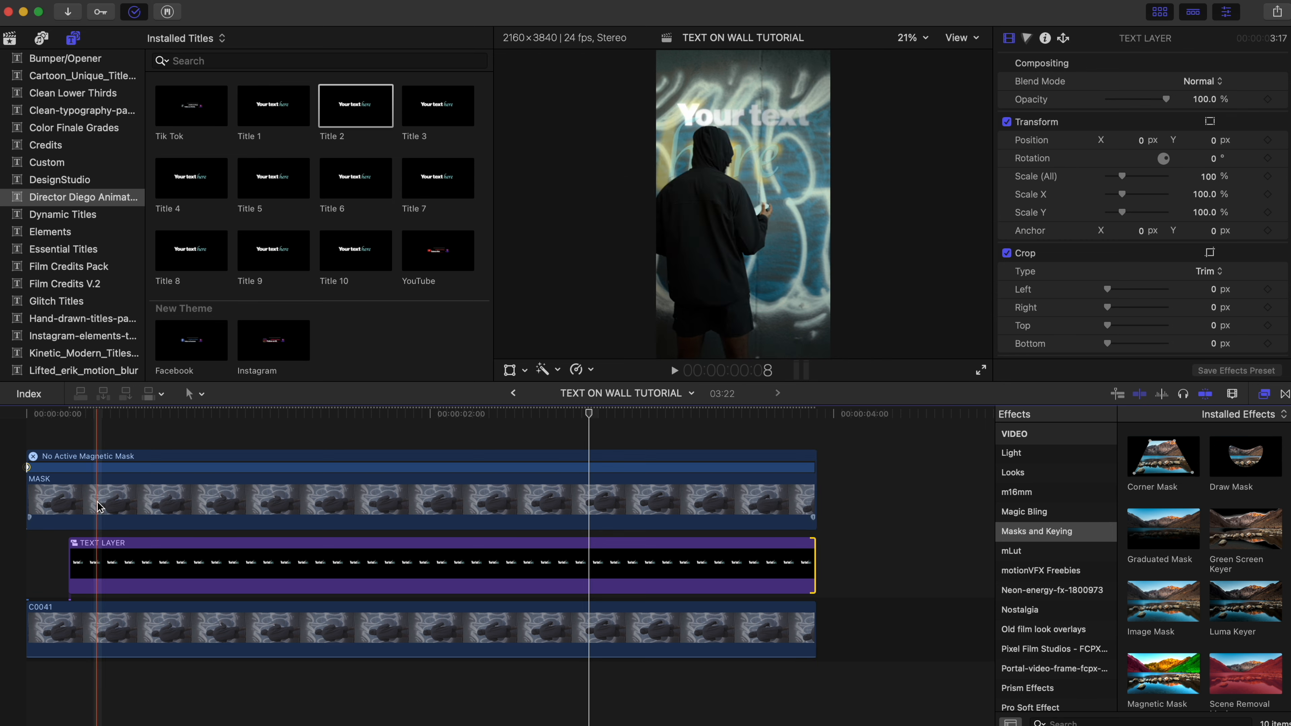
# Place an Adjustment Layer title above the MASK clip, starting where TEXT LAYER begins
pyautogui.press('super+equal')
pyautogui.press('super+equal')
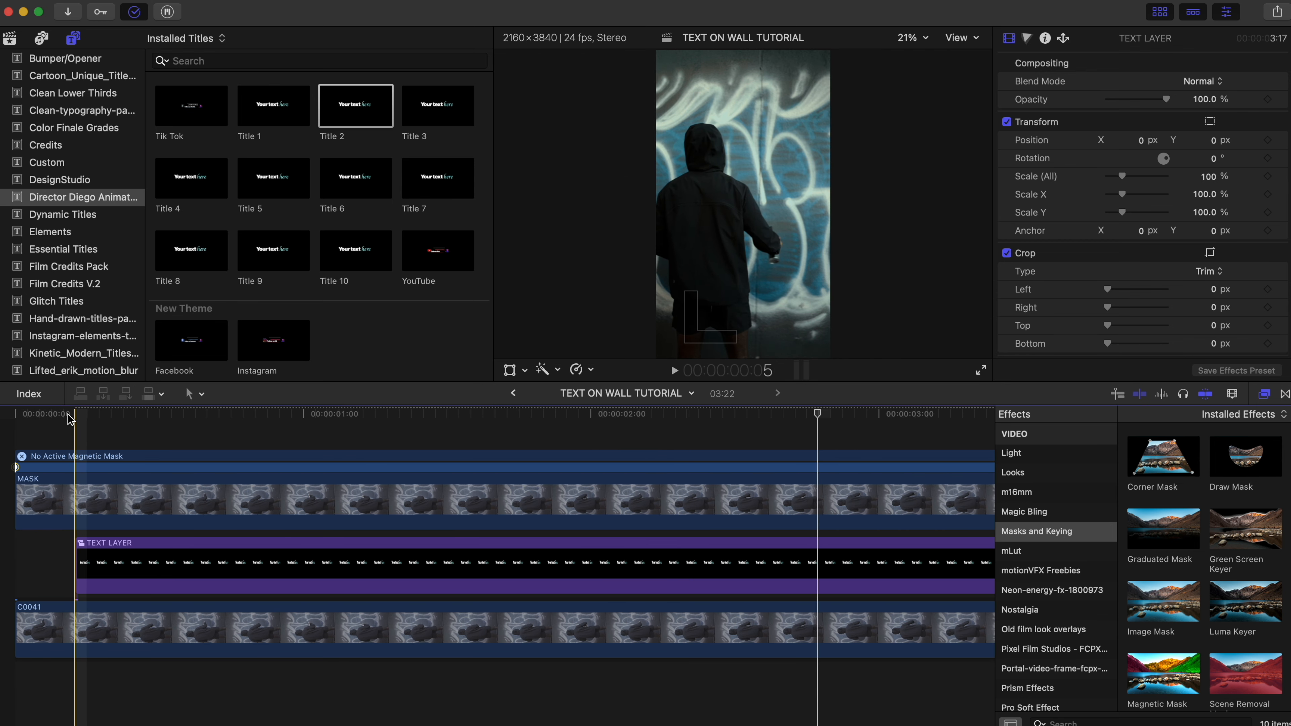
pyautogui.press('super+equal')
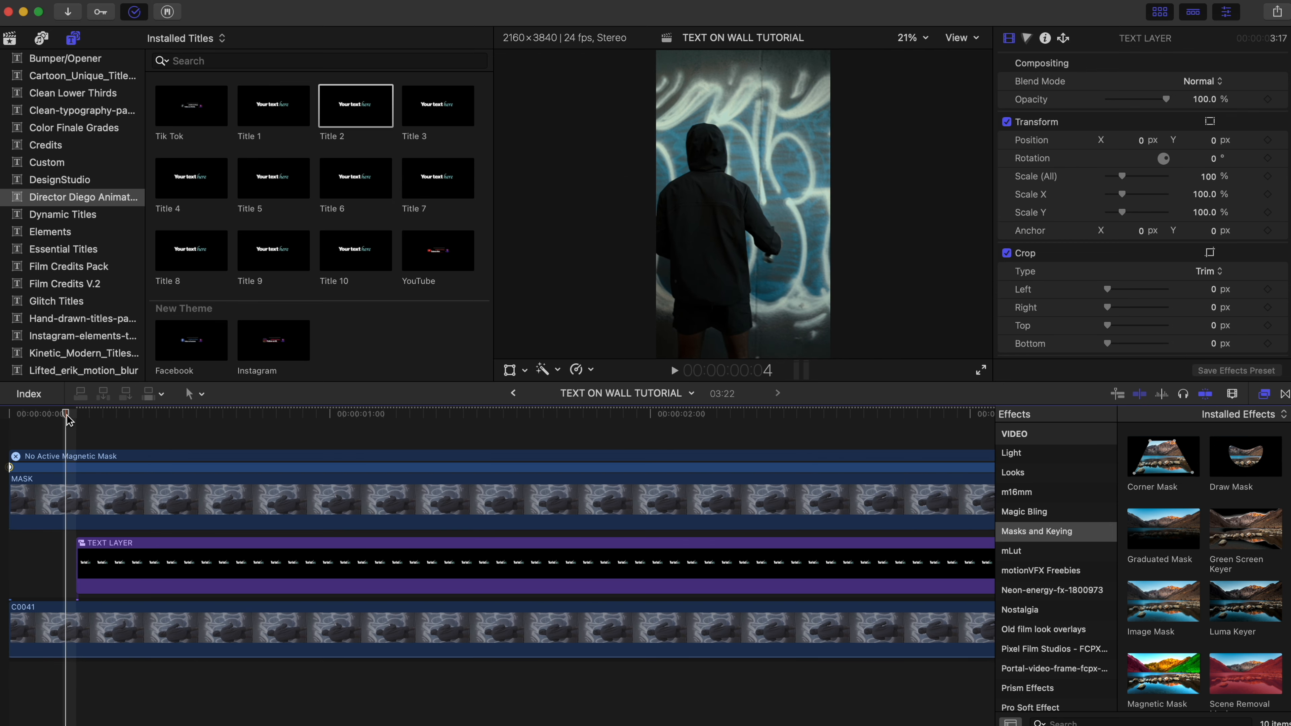
pyautogui.press('space')
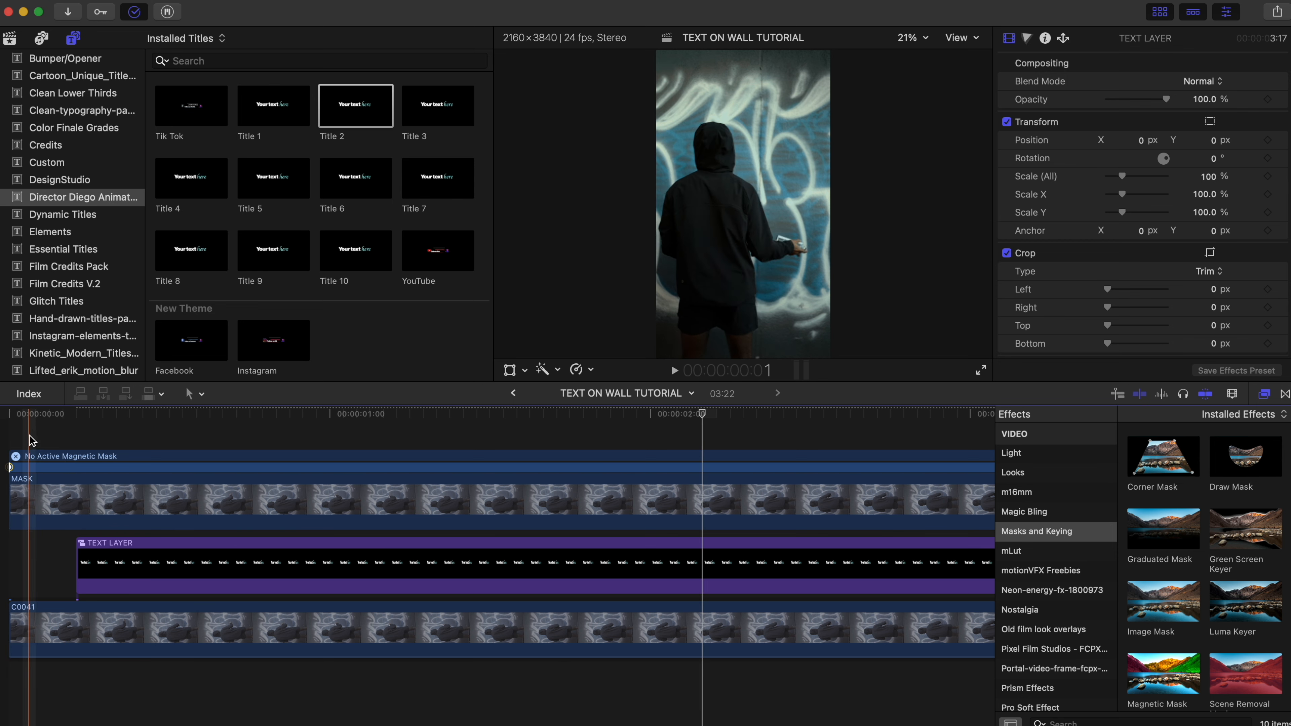
pyautogui.press('space')
pyautogui.press('super+equal')
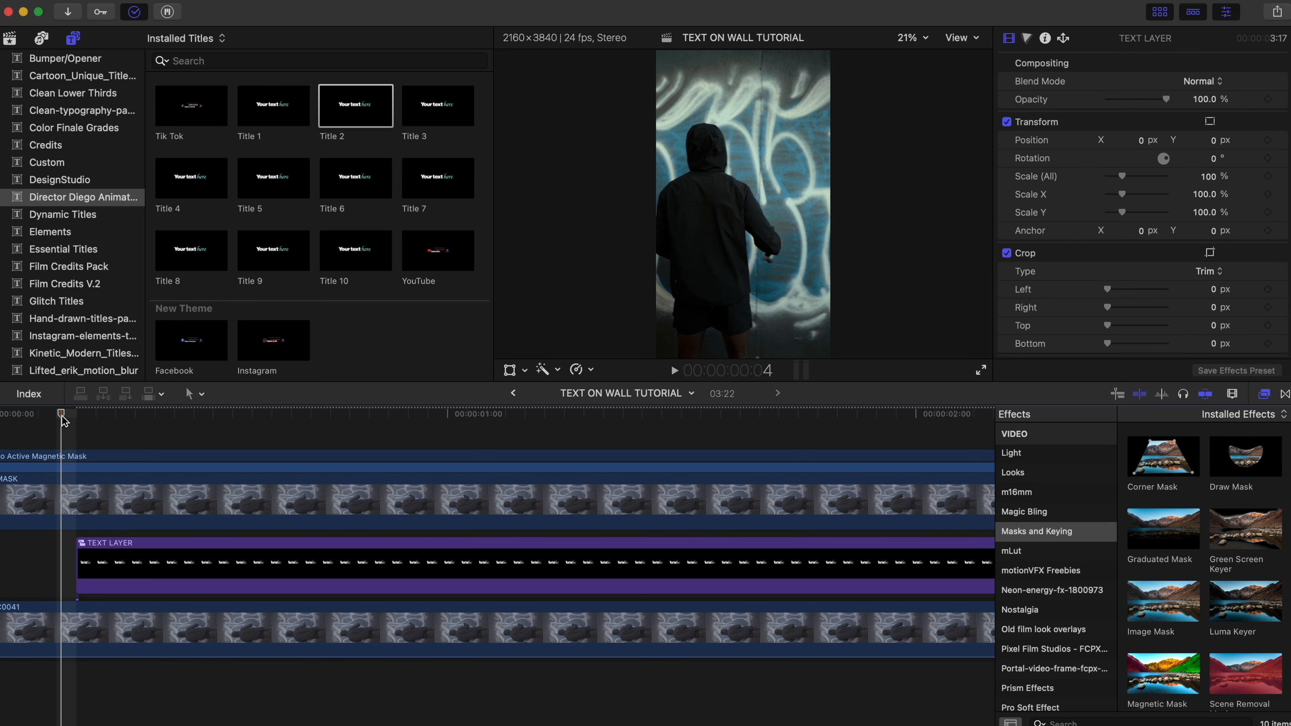
pyautogui.press('super+equal')
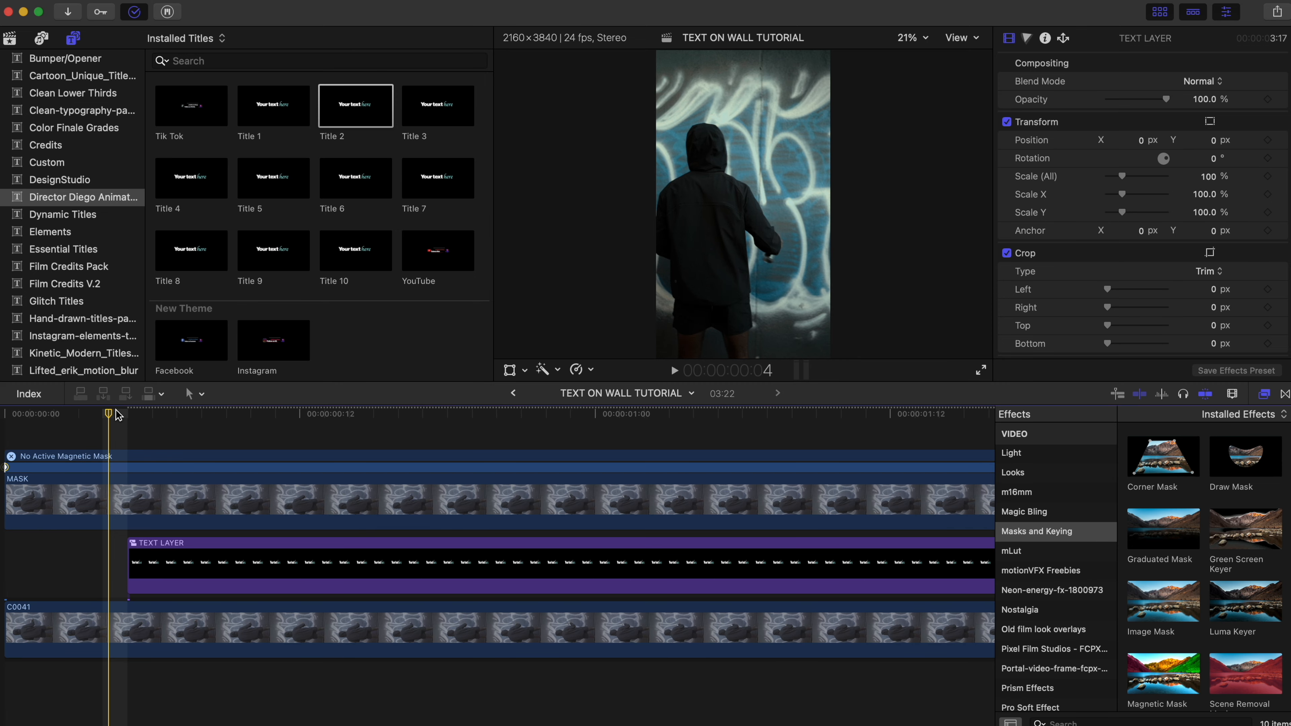
pyautogui.scroll(5, 97, 102)
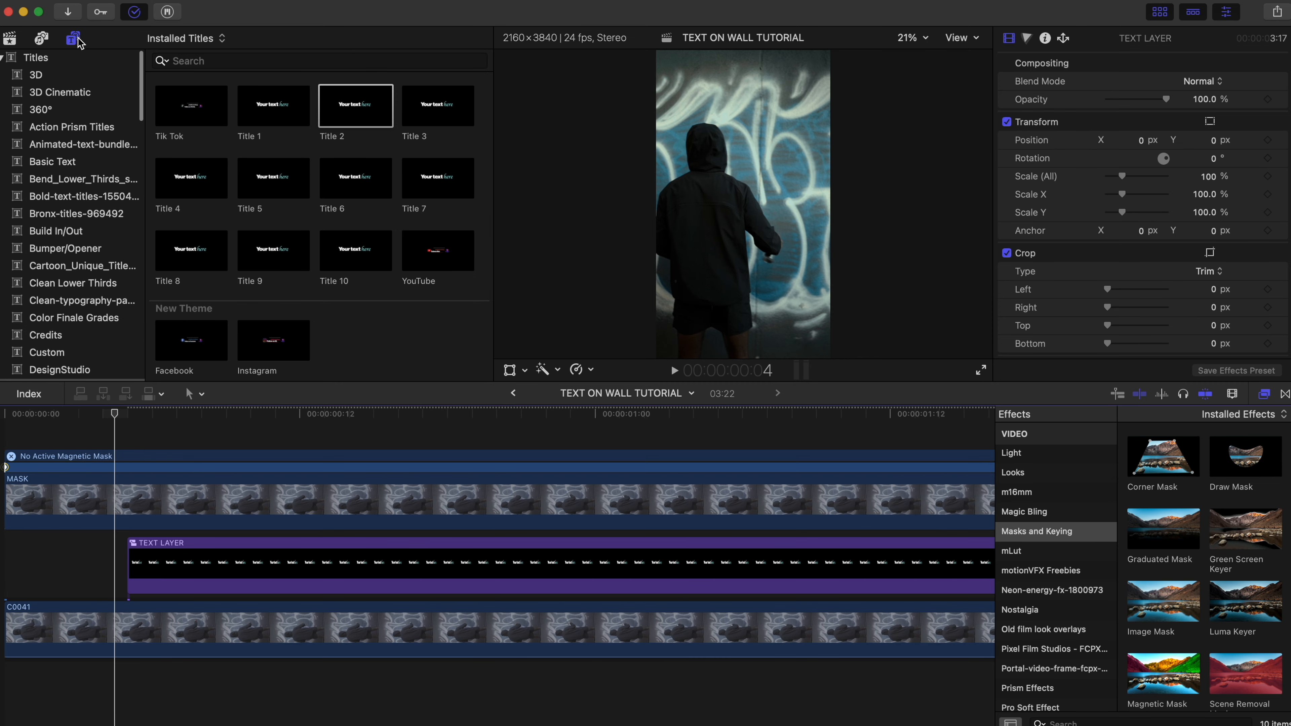
pyautogui.click(38, 58)
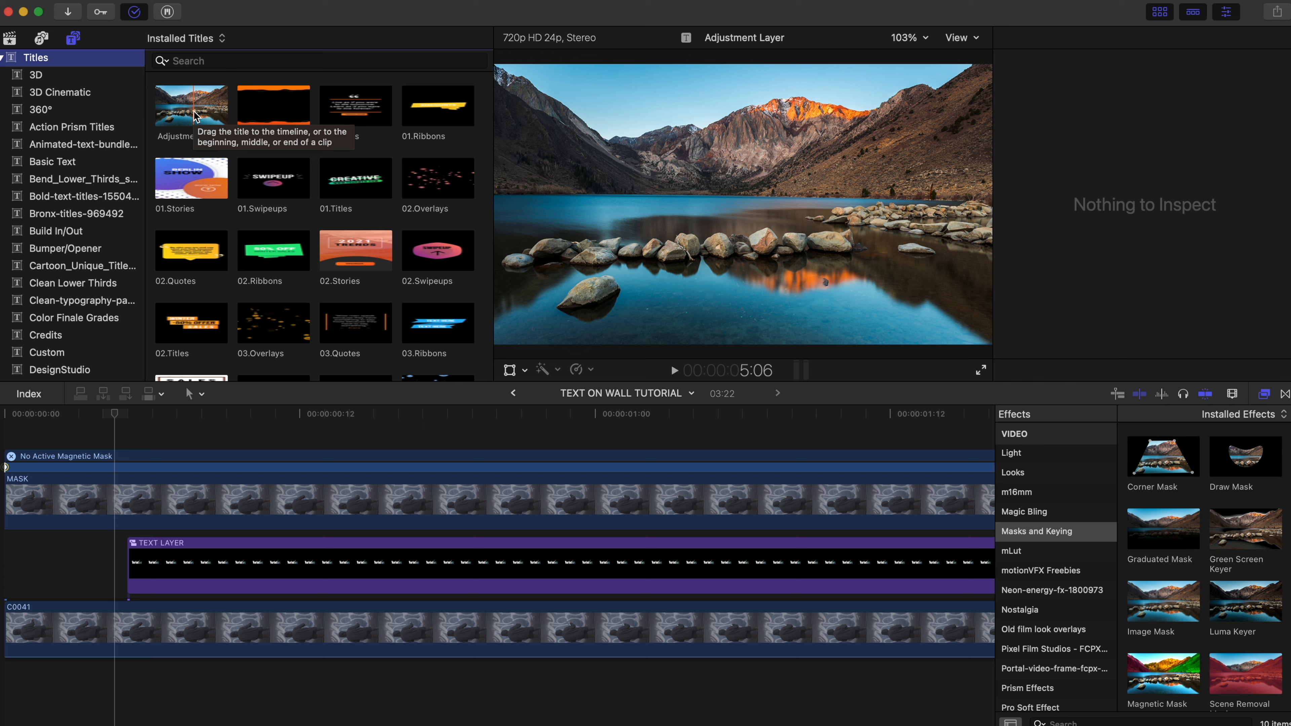
pyautogui.moveTo(195, 116); pyautogui.dragTo(133, 433)
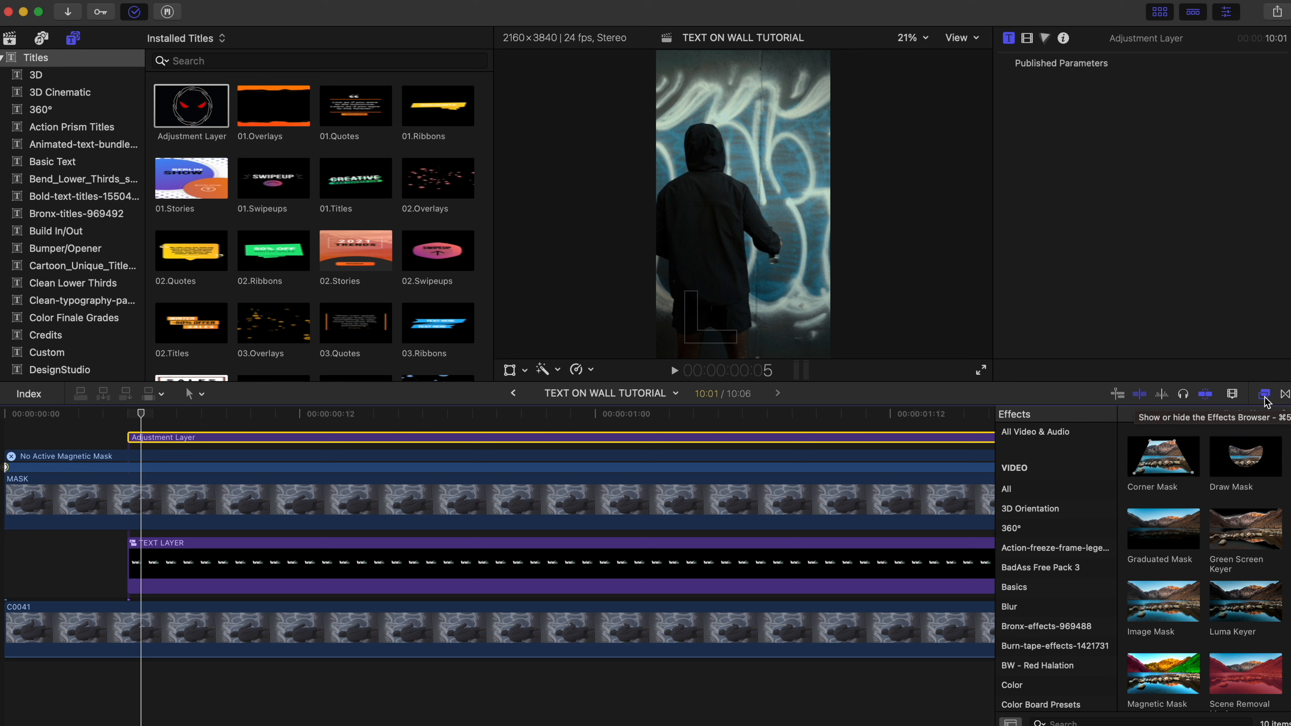
# Search all video effects for "underwa" and apply the Underwater effect to the Adjustment Layer
pyautogui.click(1024, 489)
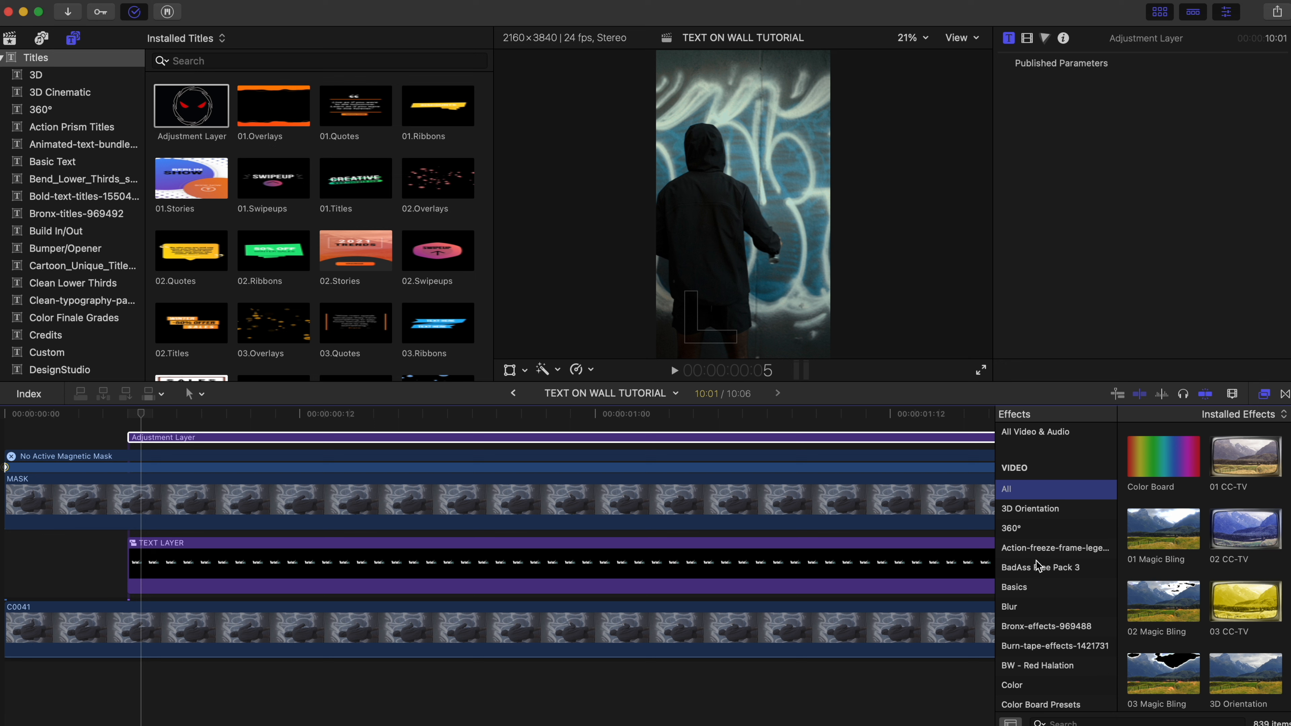
pyautogui.click(1042, 549)
pyautogui.click(1106, 722)
pyautogui.write('underwa')
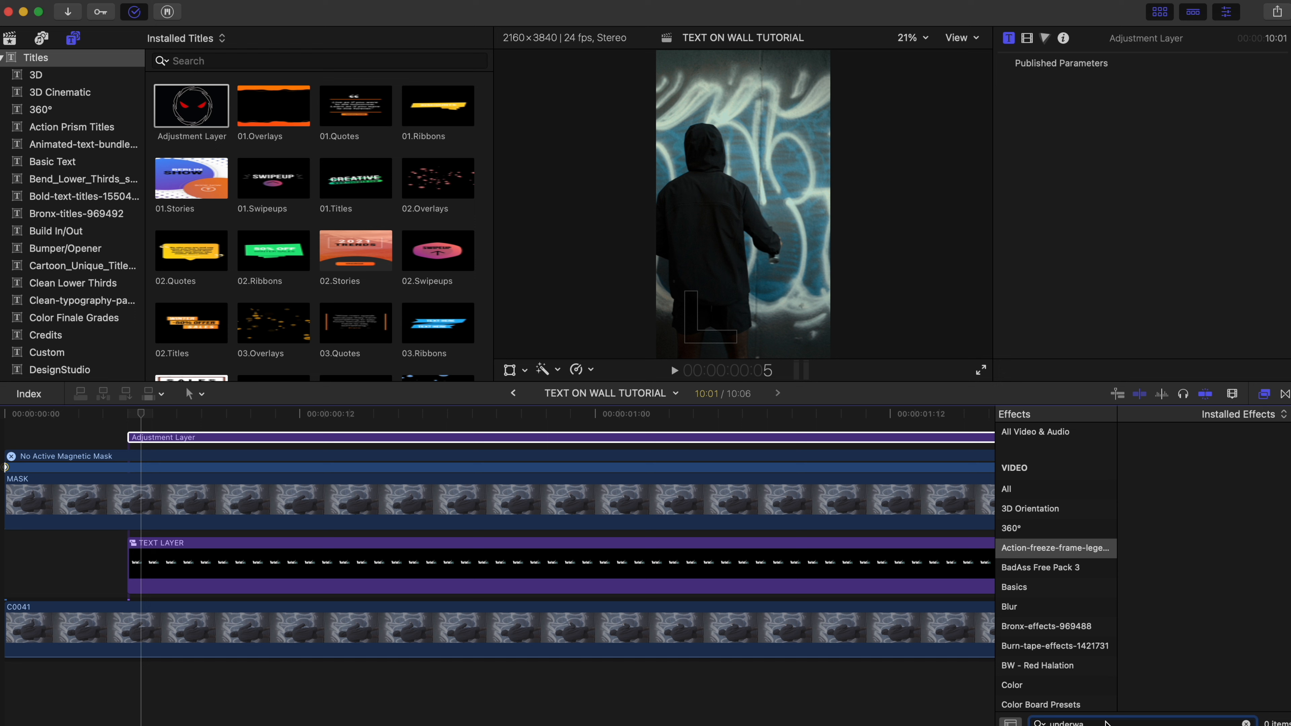
pyautogui.click(1037, 490)
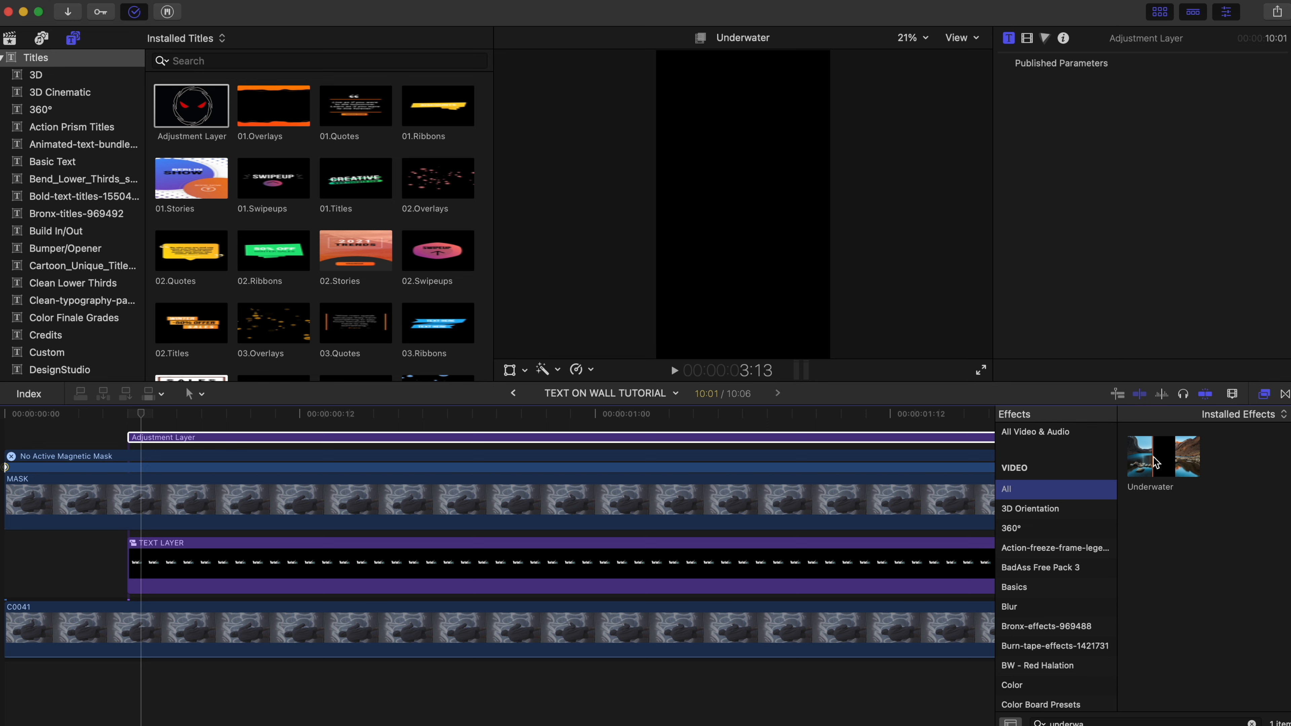
pyautogui.moveTo(1154, 462); pyautogui.dragTo(147, 440)
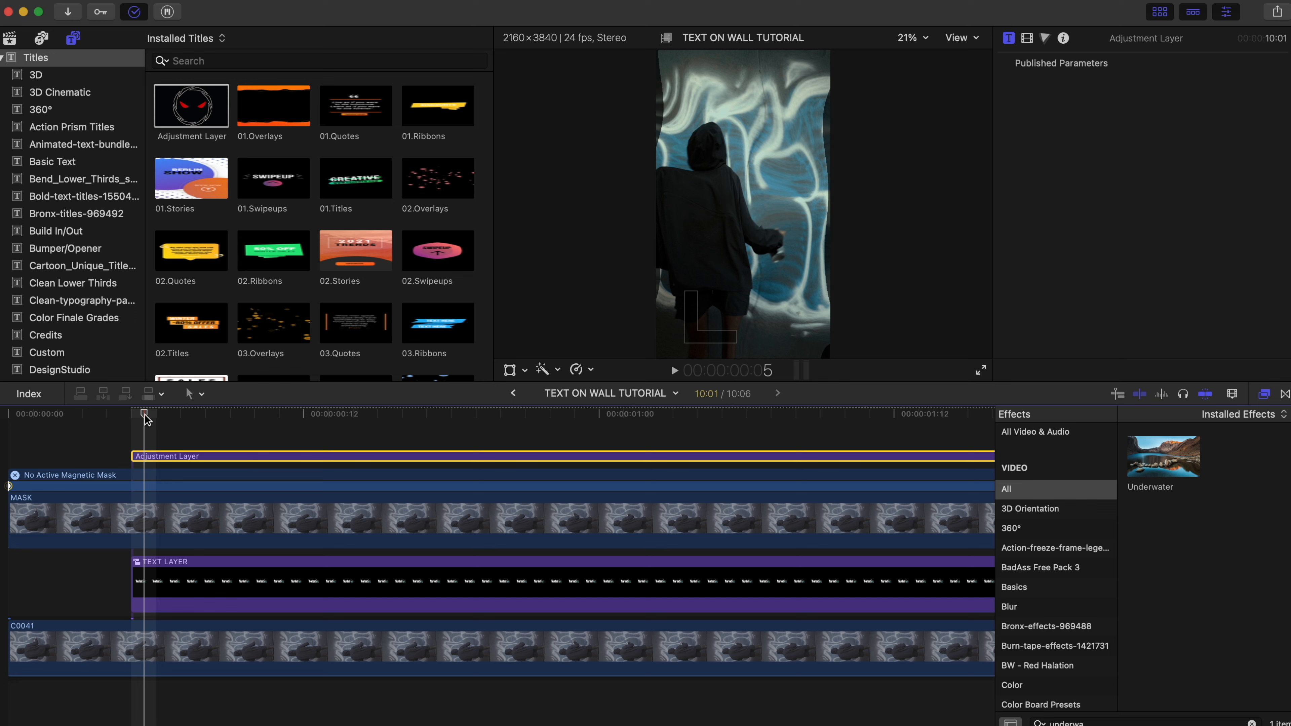
# Lower the Underwater effect's Size to 0.66 and keyframe it at the start of the Adjustment Layer
pyautogui.click(1027, 38)
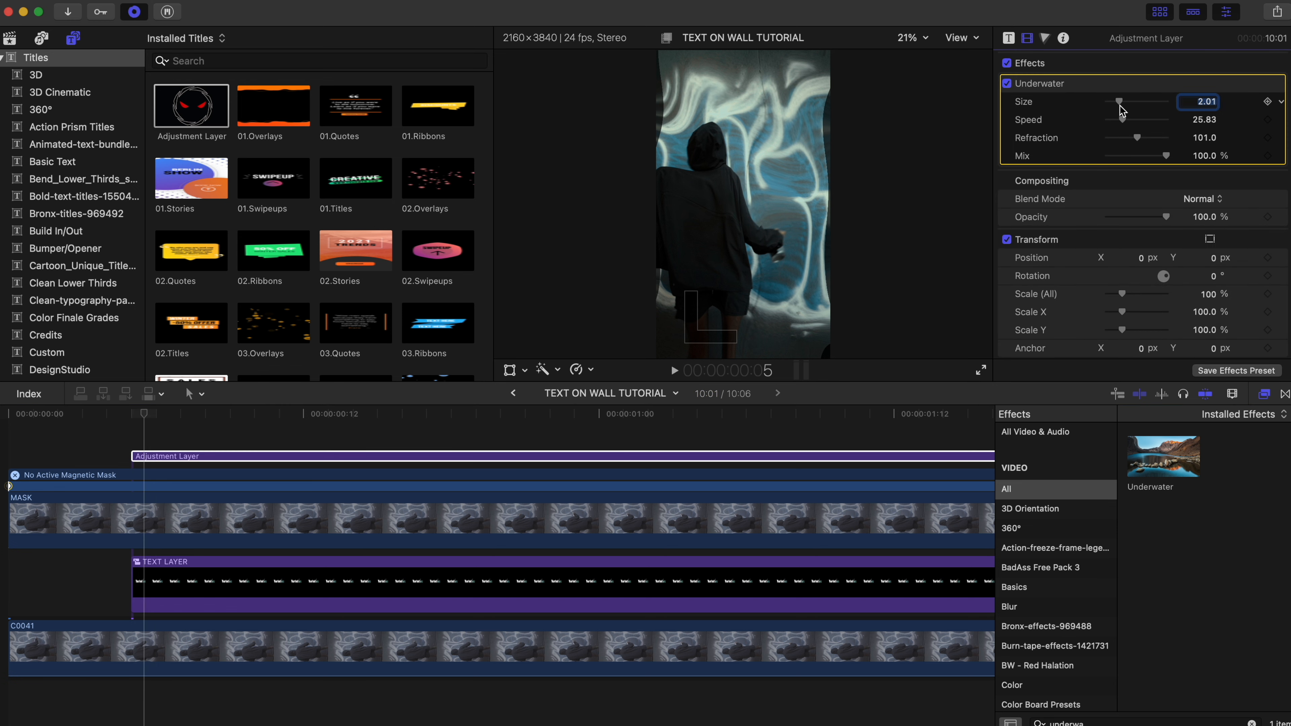
pyautogui.moveTo(1122, 109); pyautogui.dragTo(1114, 107)
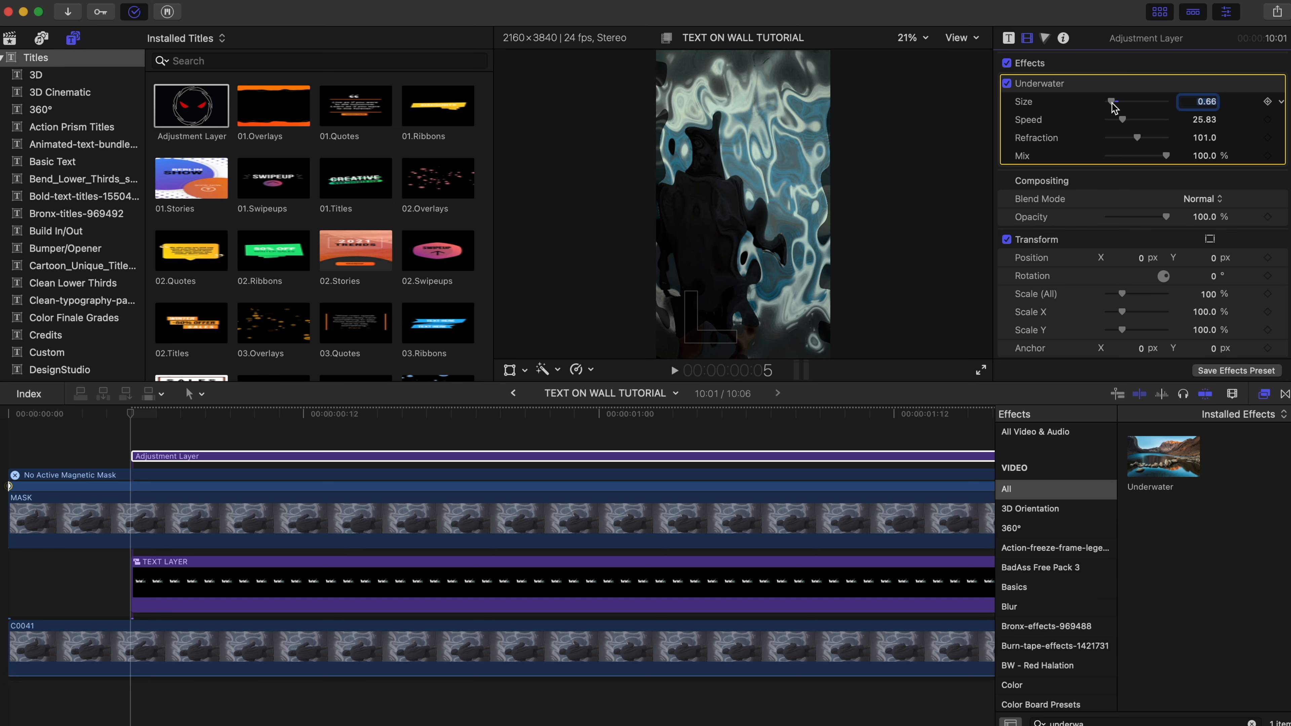
pyautogui.click(1267, 102)
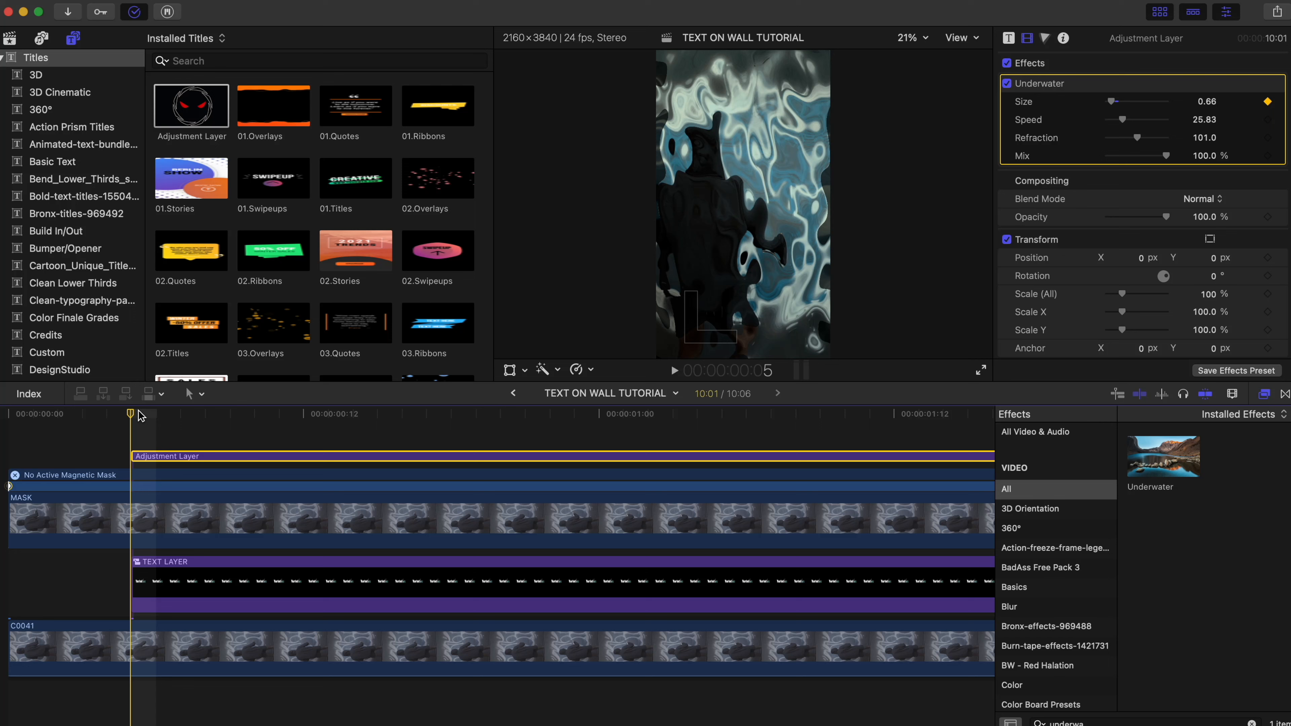
# Raise the Underwater Size to 10.0 at about 1:02 and play the distortion from the beginning
pyautogui.press('super+minus')
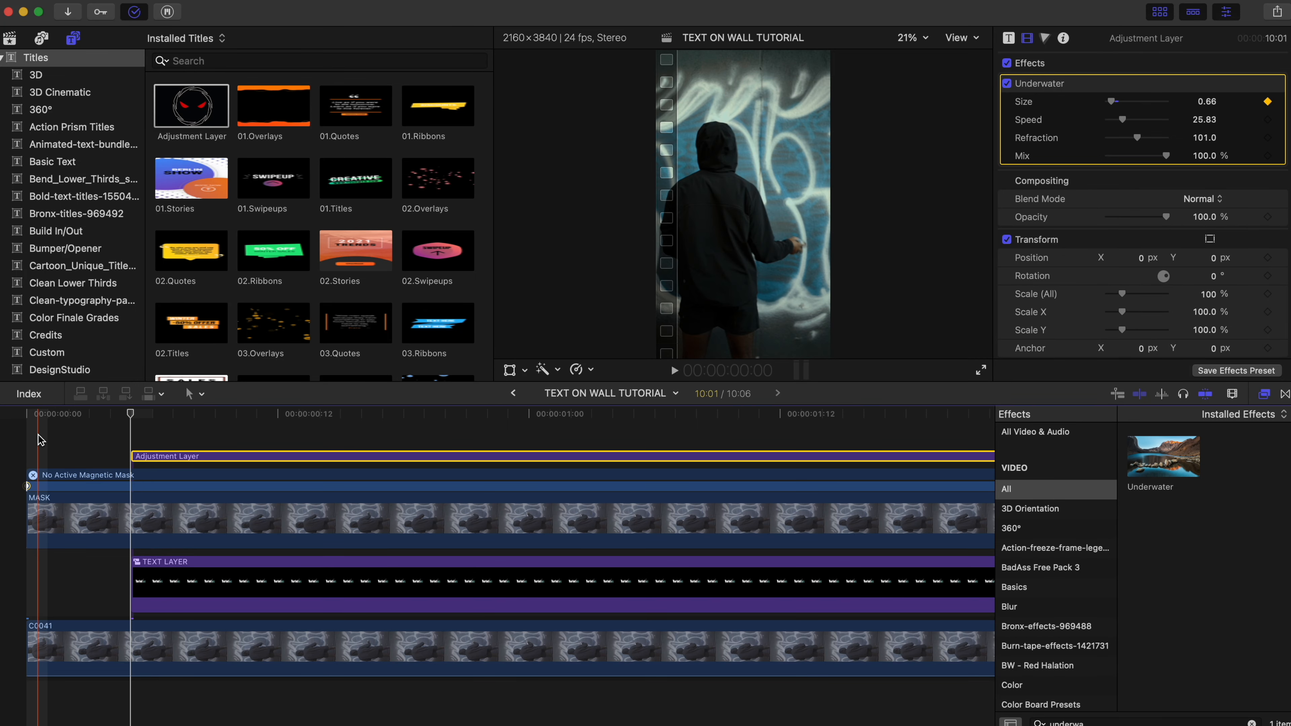
pyautogui.press('space')
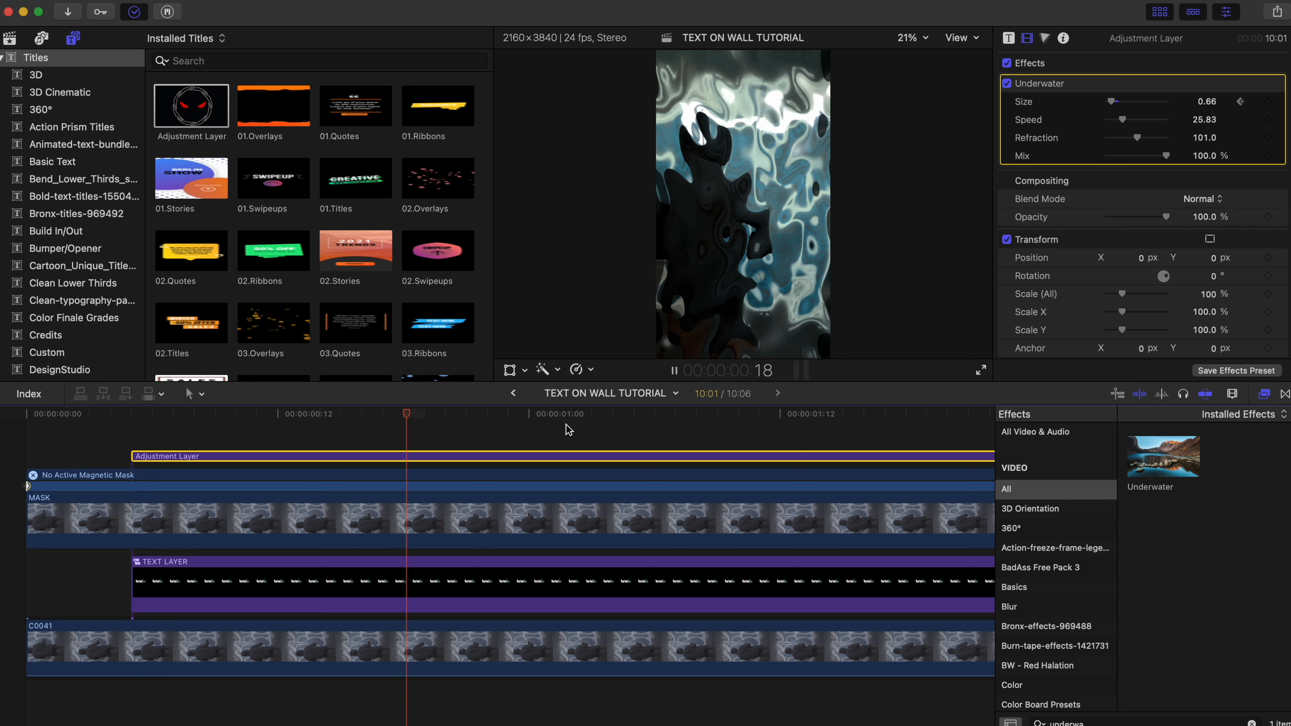
pyautogui.click(583, 414)
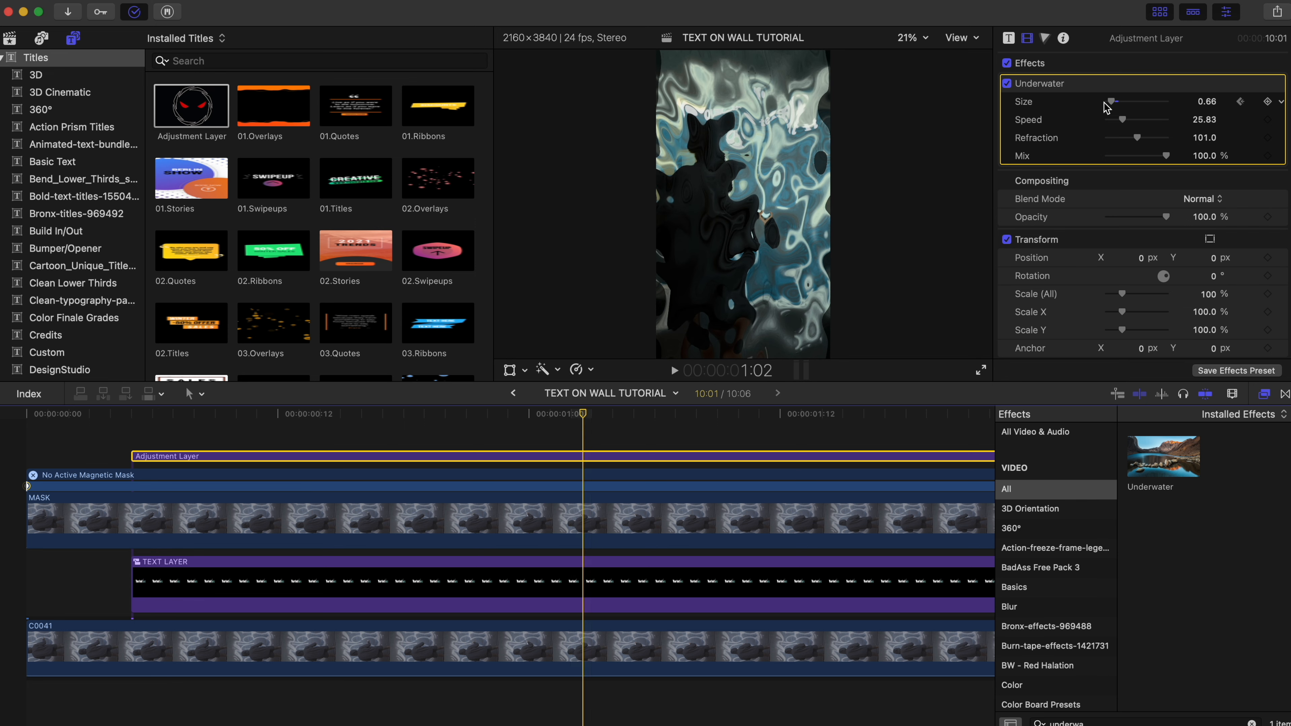
pyautogui.moveTo(1106, 105); pyautogui.dragTo(1190, 108)
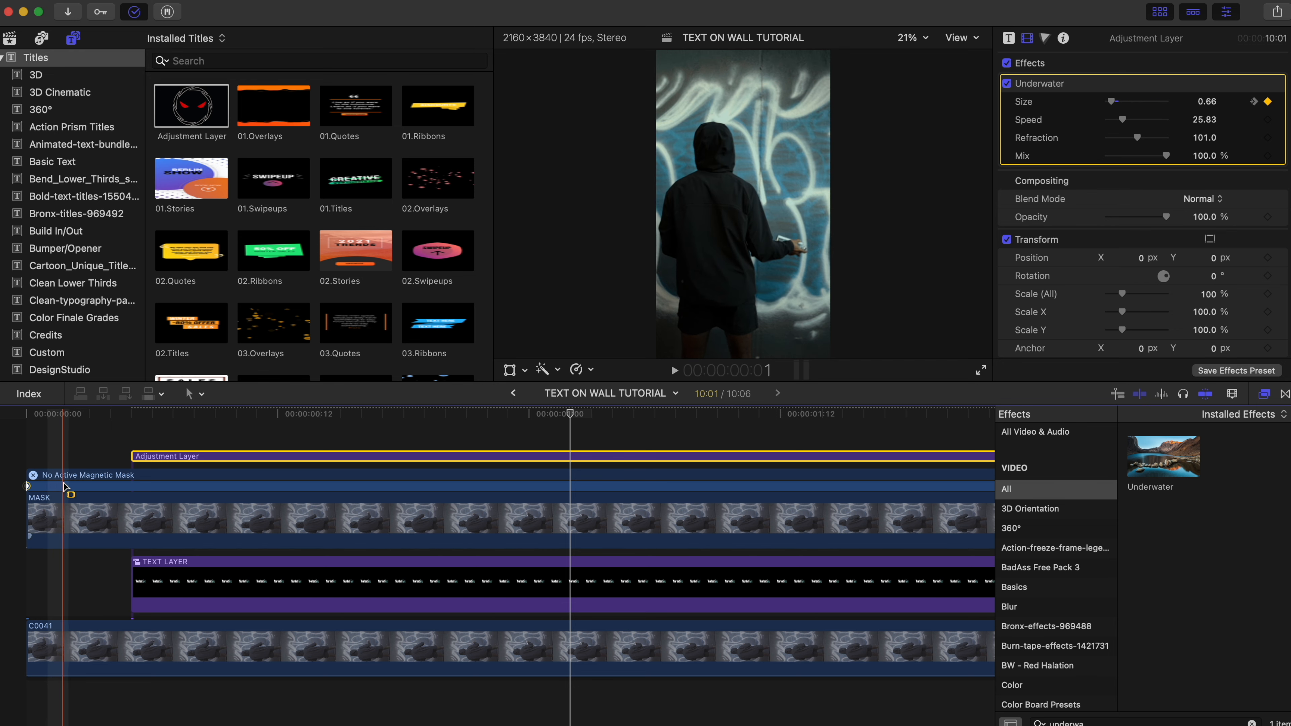
pyautogui.press('space')
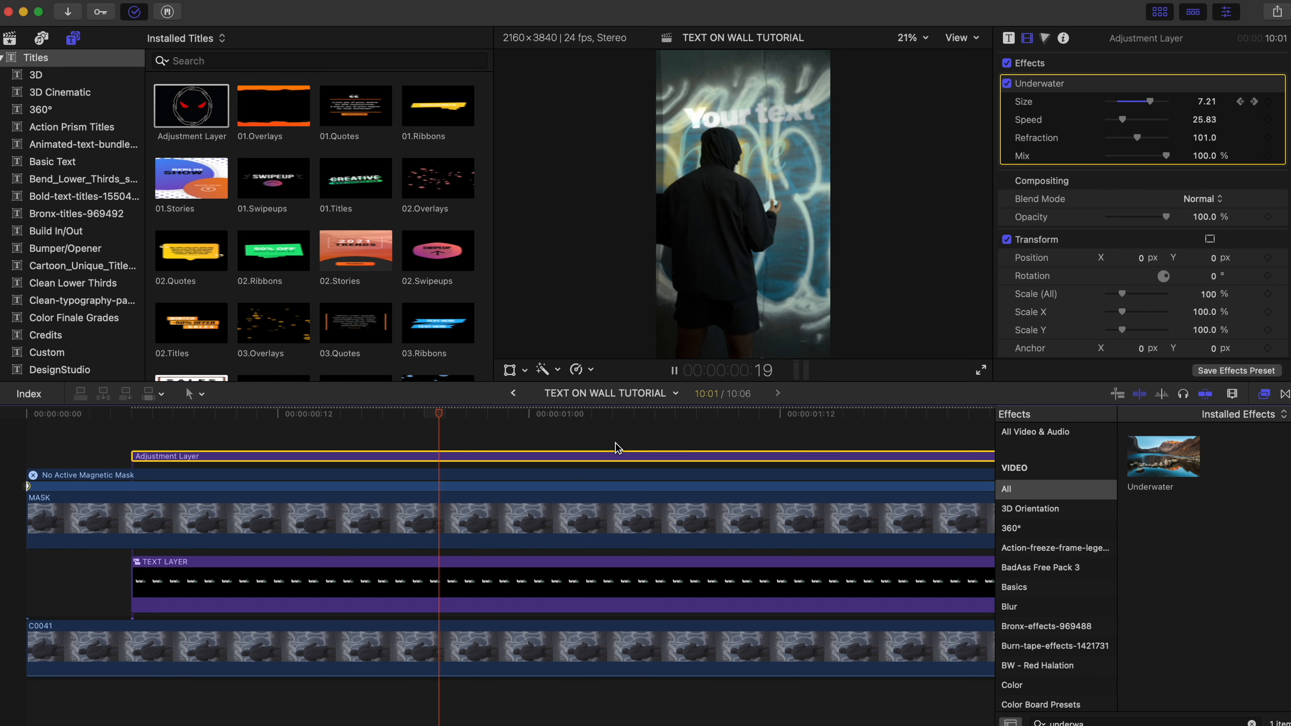
# Replay the distortion and add a Refraction keyframe at 101.0 at frame 19 of the timeline
pyautogui.click(195, 394)
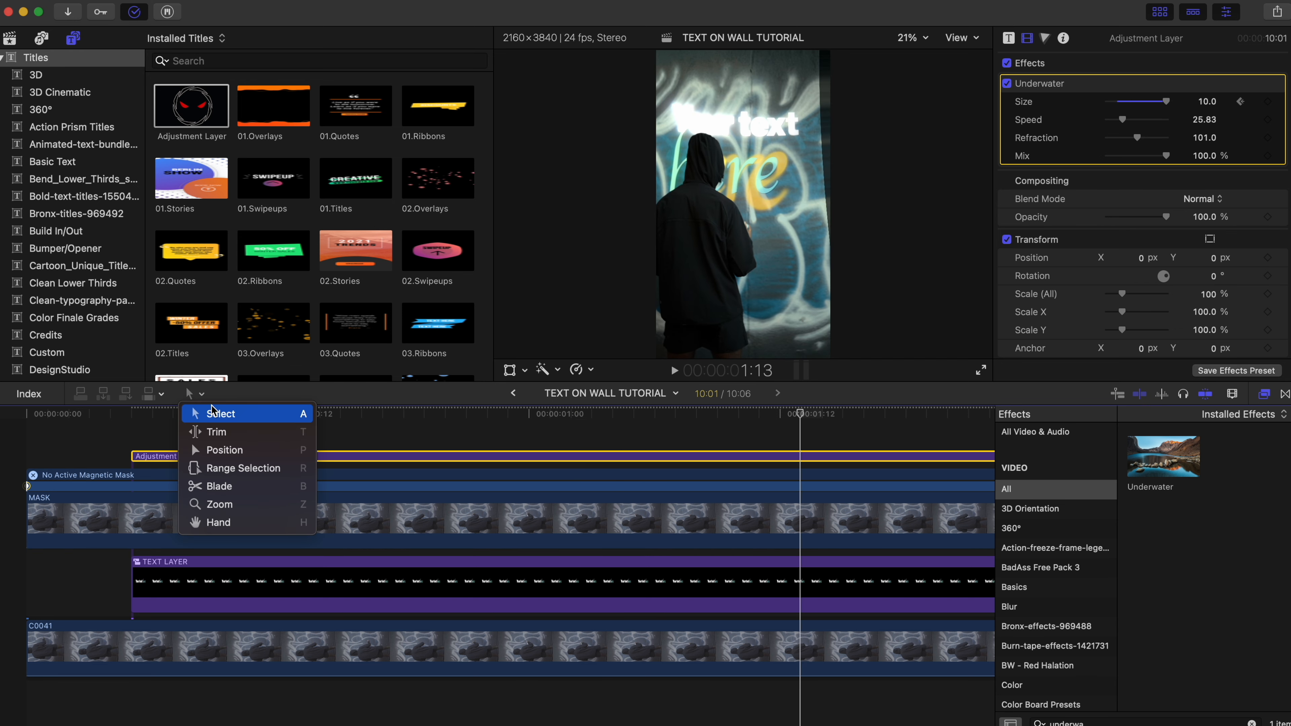
pyautogui.click(231, 412)
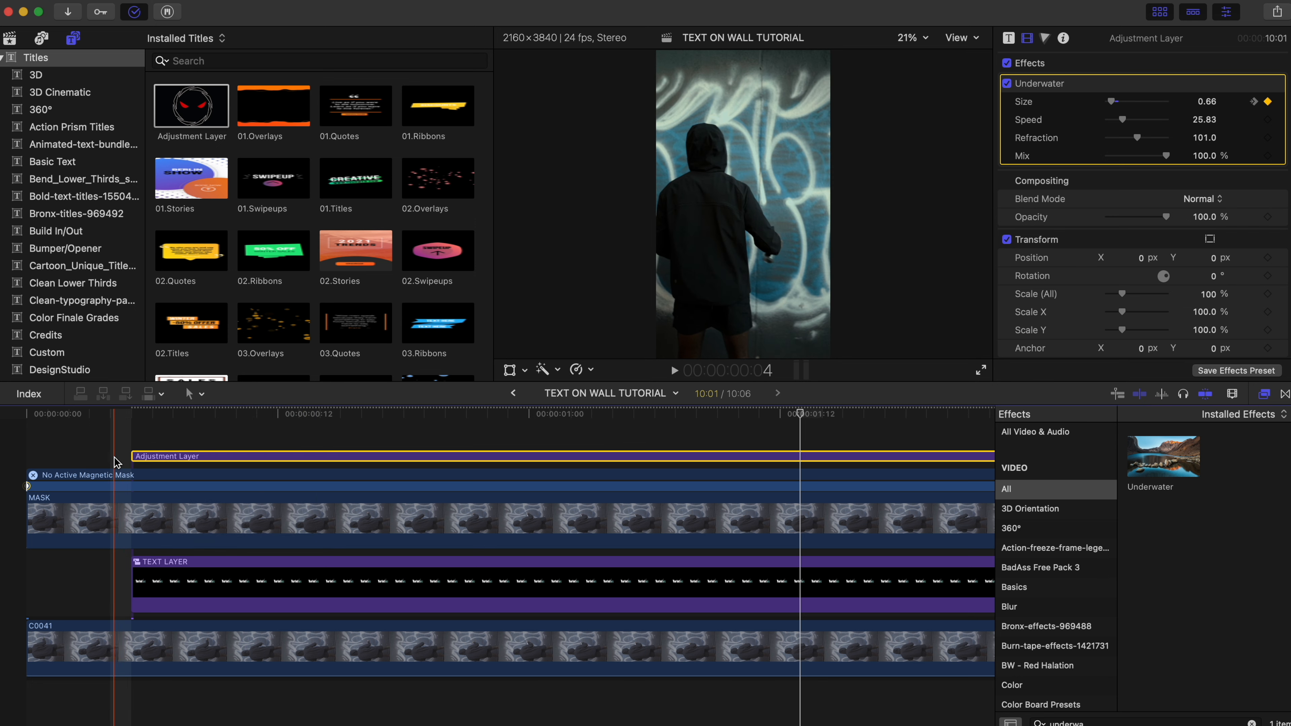
pyautogui.press('space')
pyautogui.press('space')
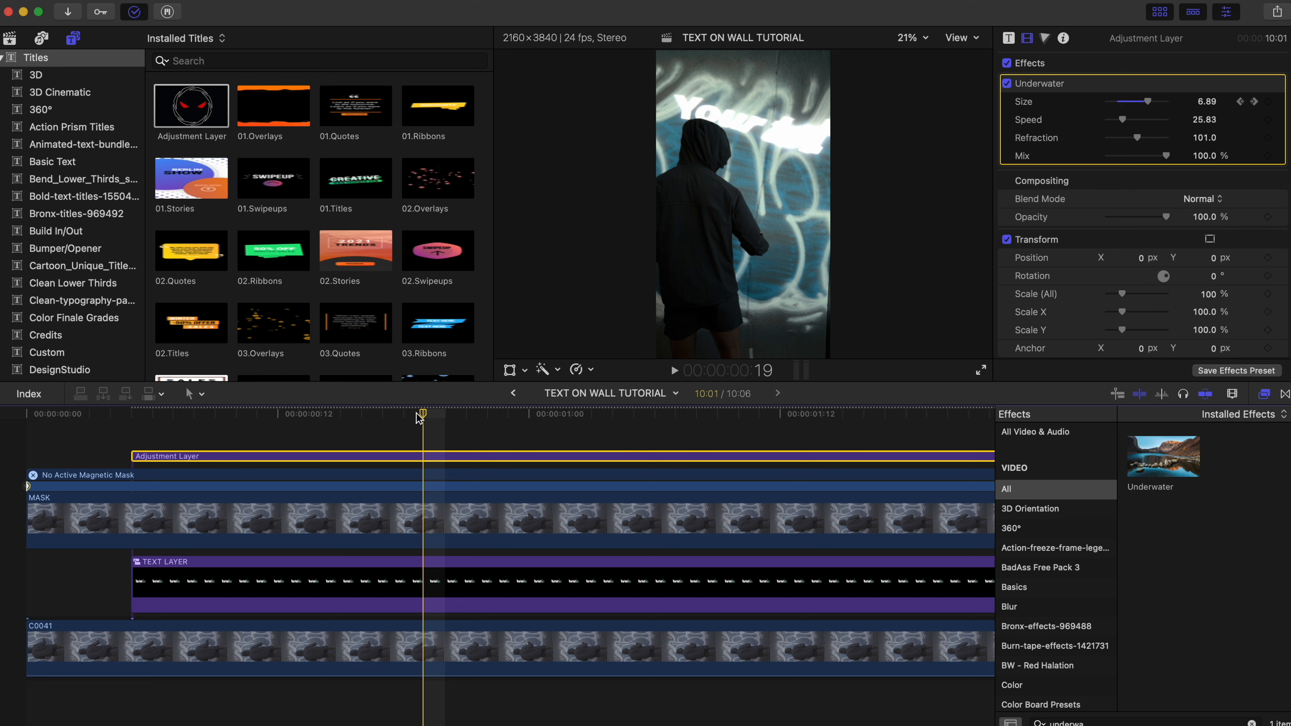
pyautogui.click(1268, 138)
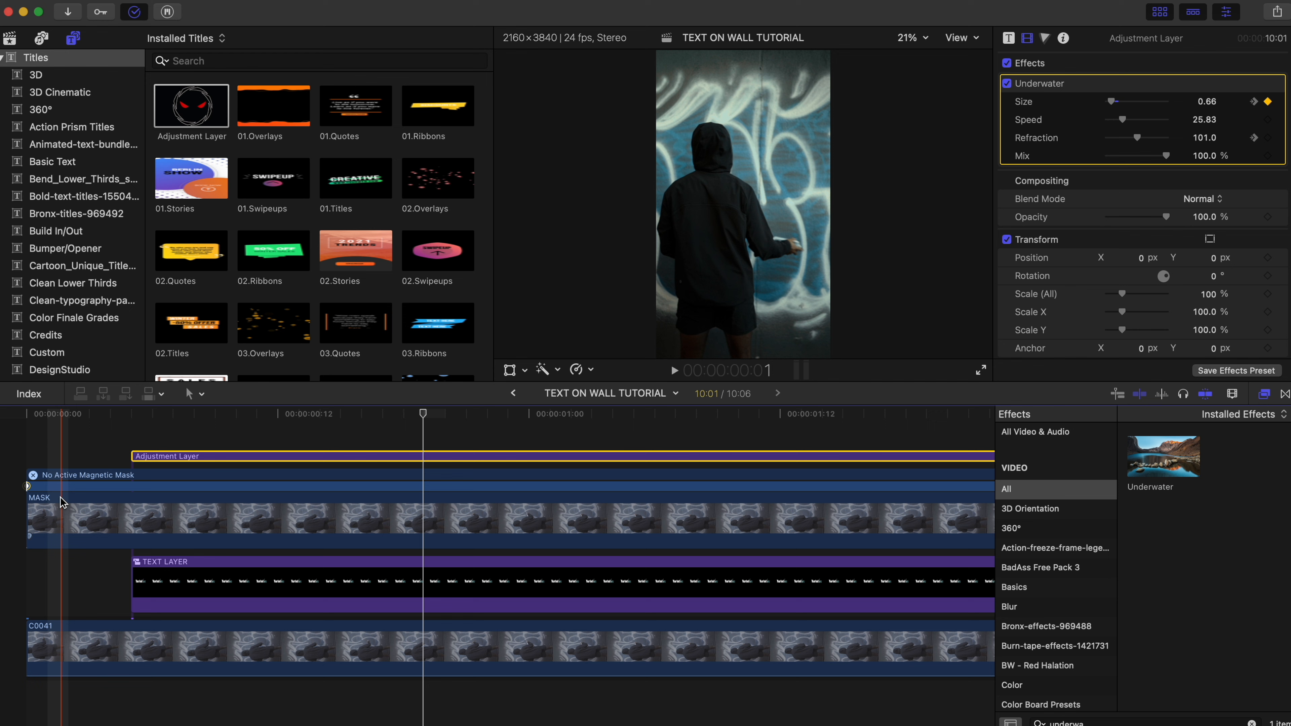
# Reduce the Underwater Refraction to its minimum at about 1:07 and play the timeline to check the fade-out
pyautogui.press('space')
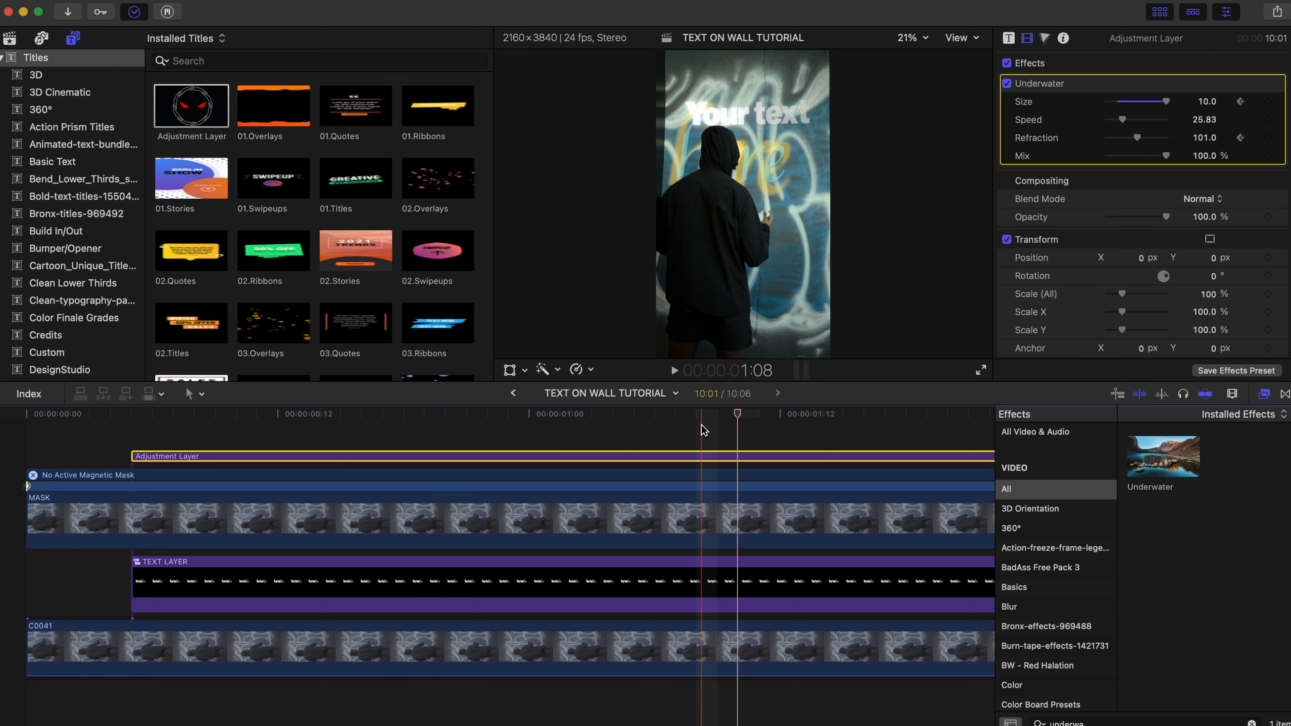
pyautogui.press('space')
pyautogui.click(690, 428)
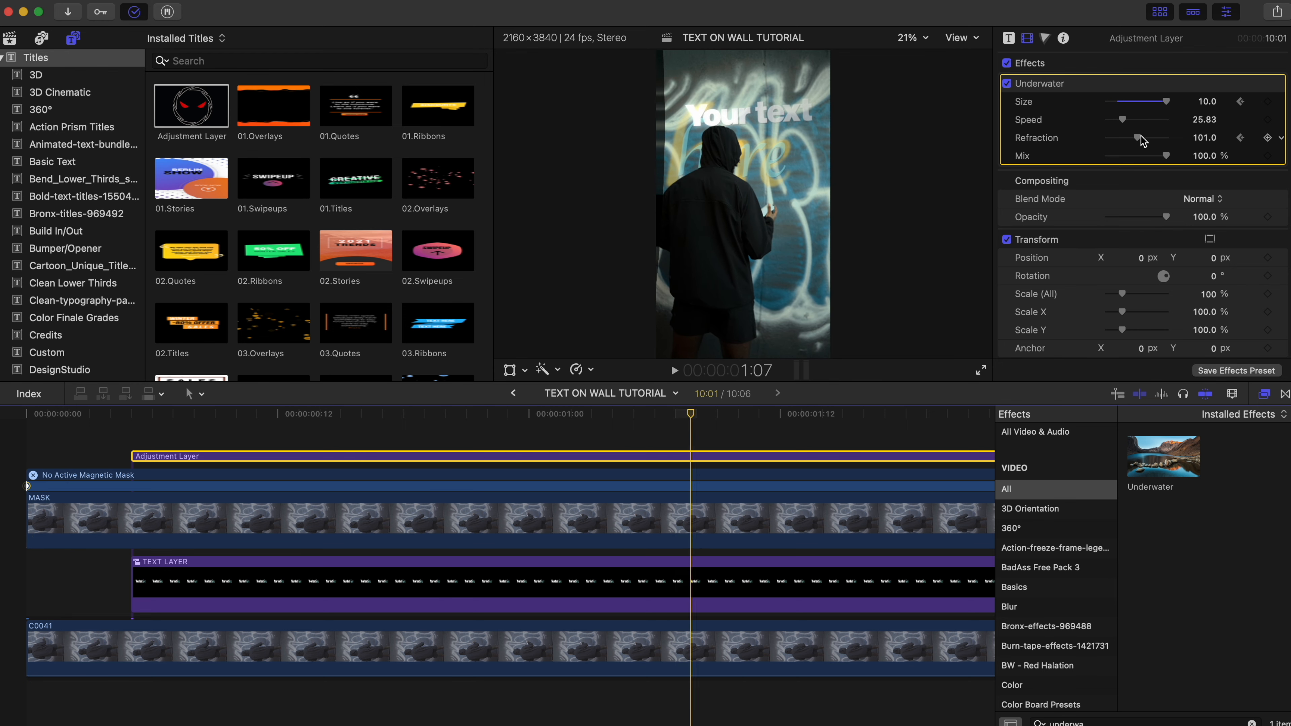
pyautogui.click(1138, 138)
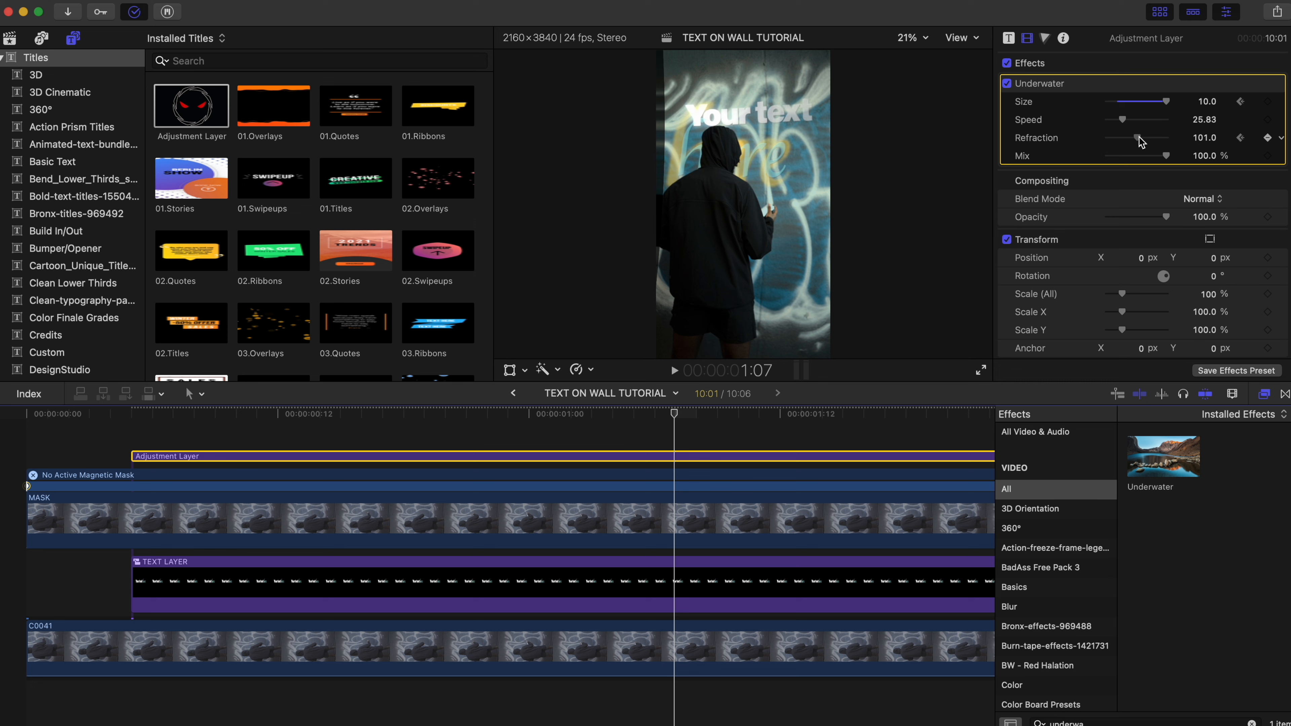
pyautogui.moveTo(1139, 138); pyautogui.dragTo(1023, 142)
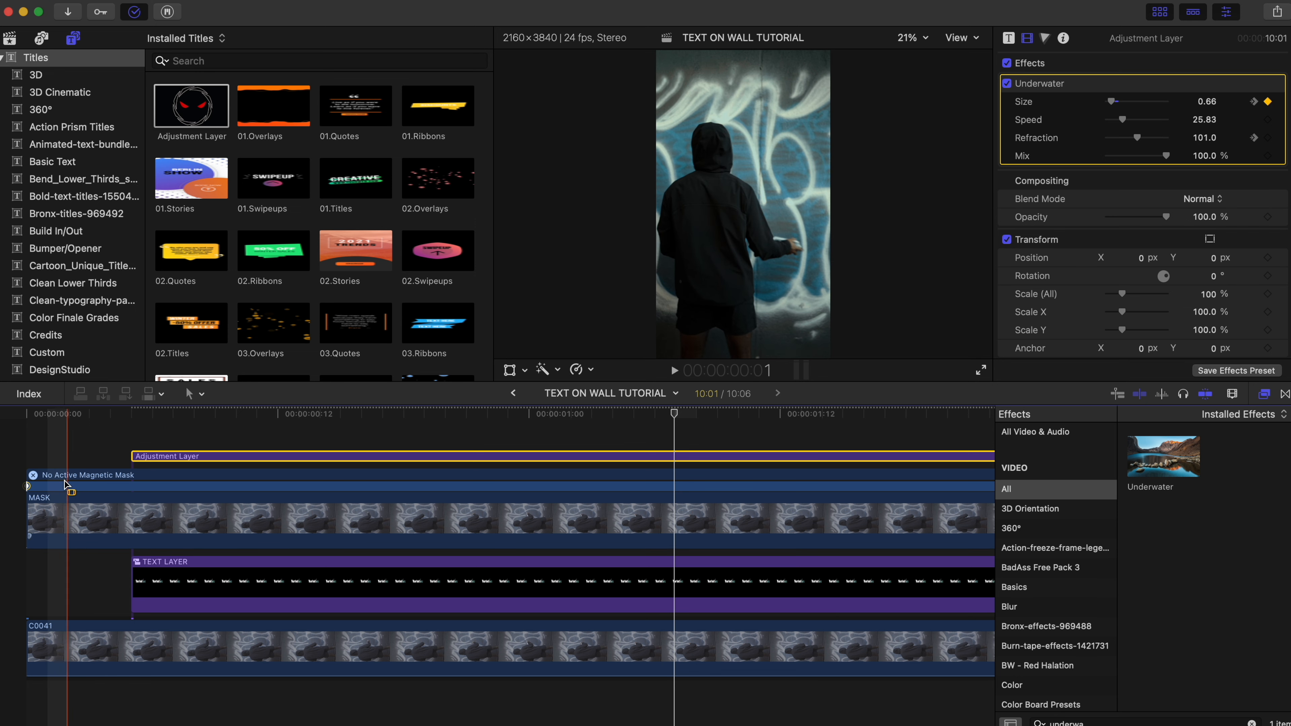
pyautogui.press('space')
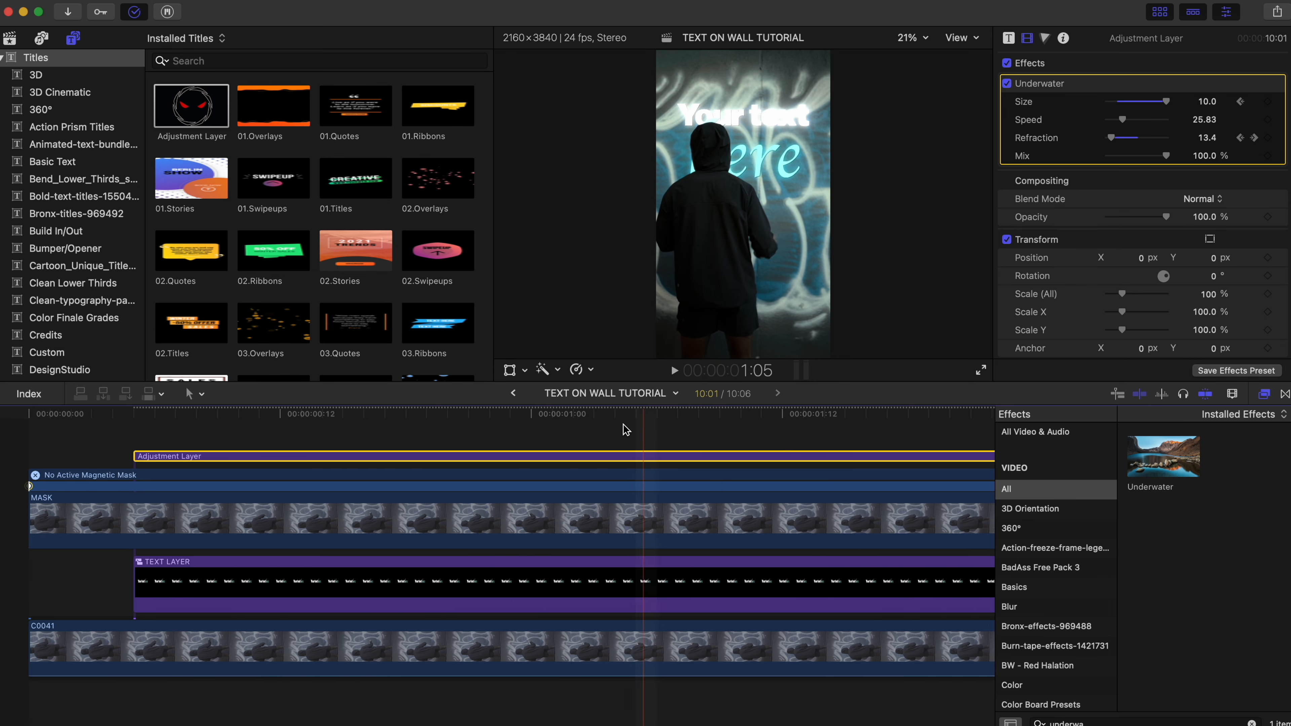
pyautogui.click(38, 546)
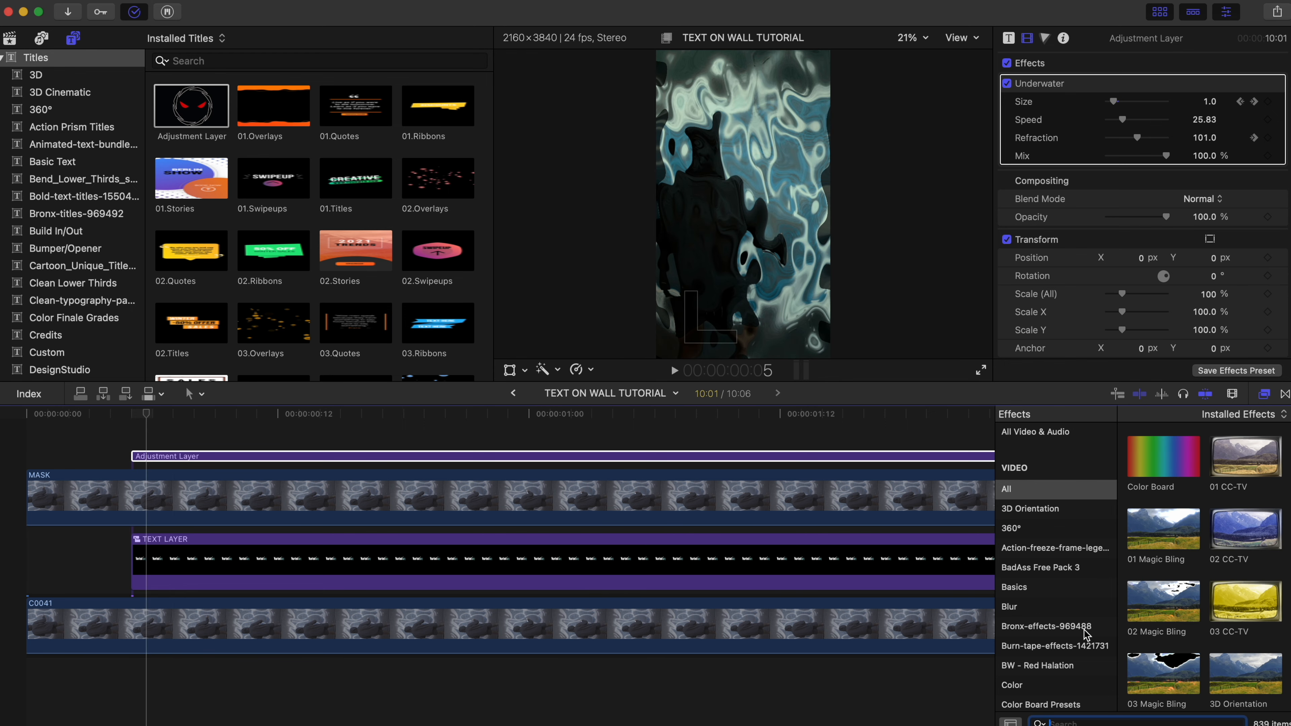
# Add the Bounce effect from the RN Shake category to the Adjustment Layer and review its parameters
pyautogui.scroll(-15, 1084, 635)
pyautogui.click(1068, 566)
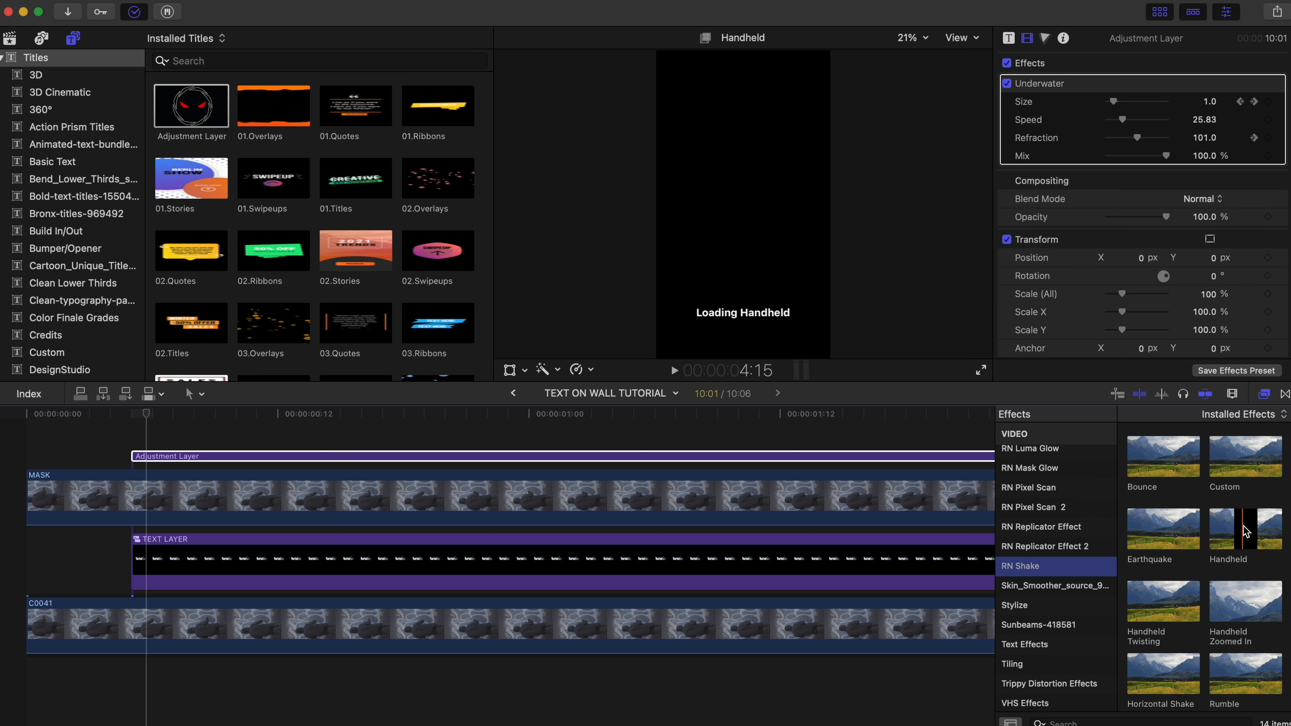
pyautogui.moveTo(1164, 456); pyautogui.dragTo(153, 459)
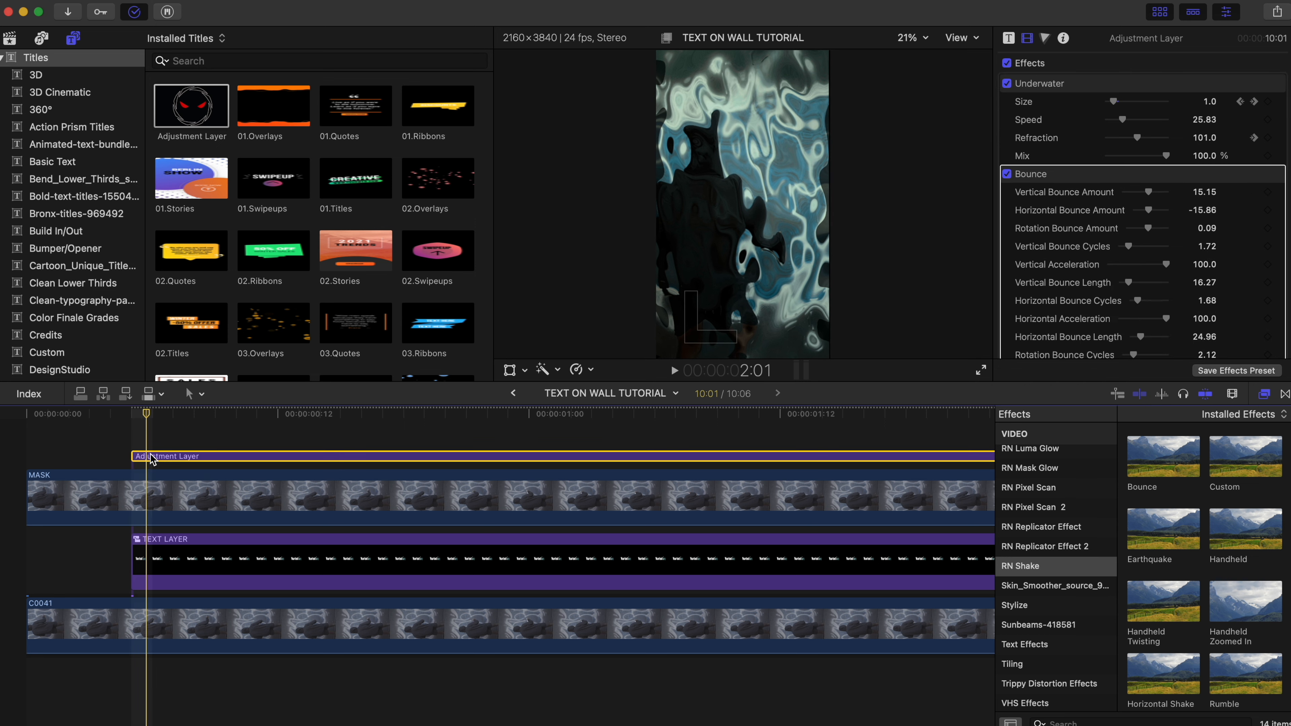
pyautogui.click(141, 413)
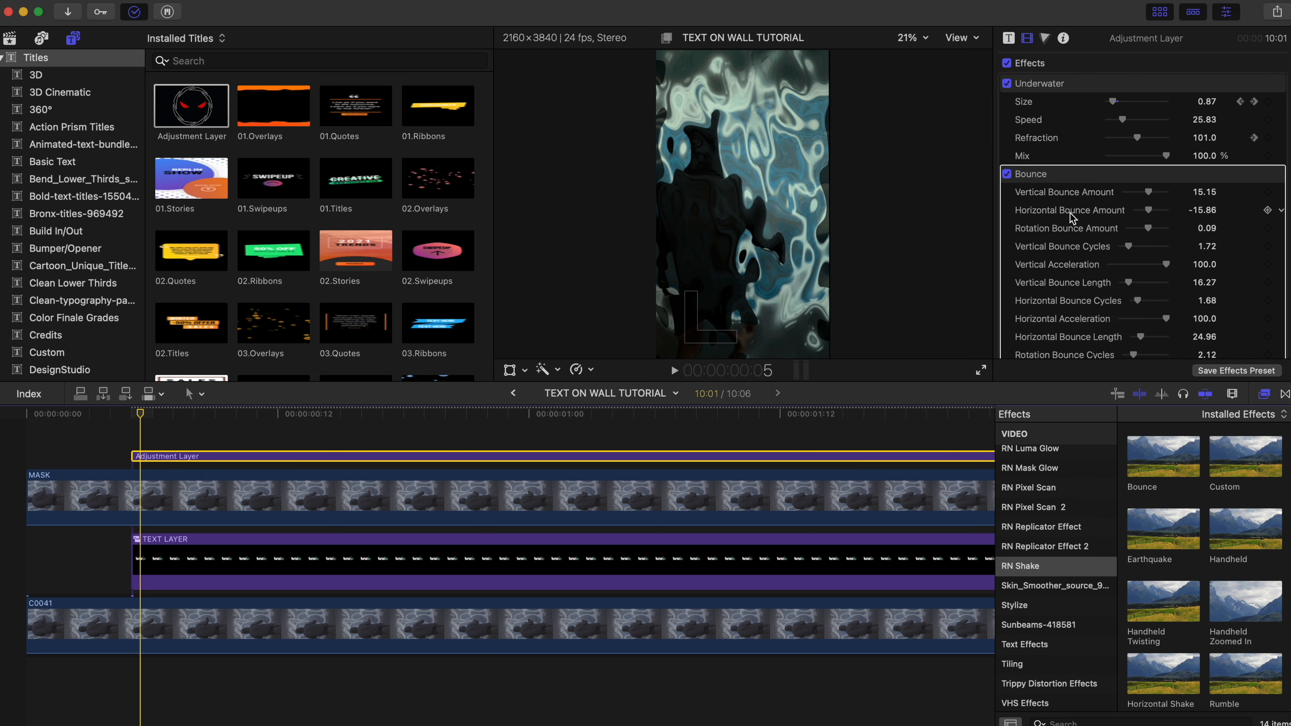
pyautogui.scroll(-2, 1070, 212)
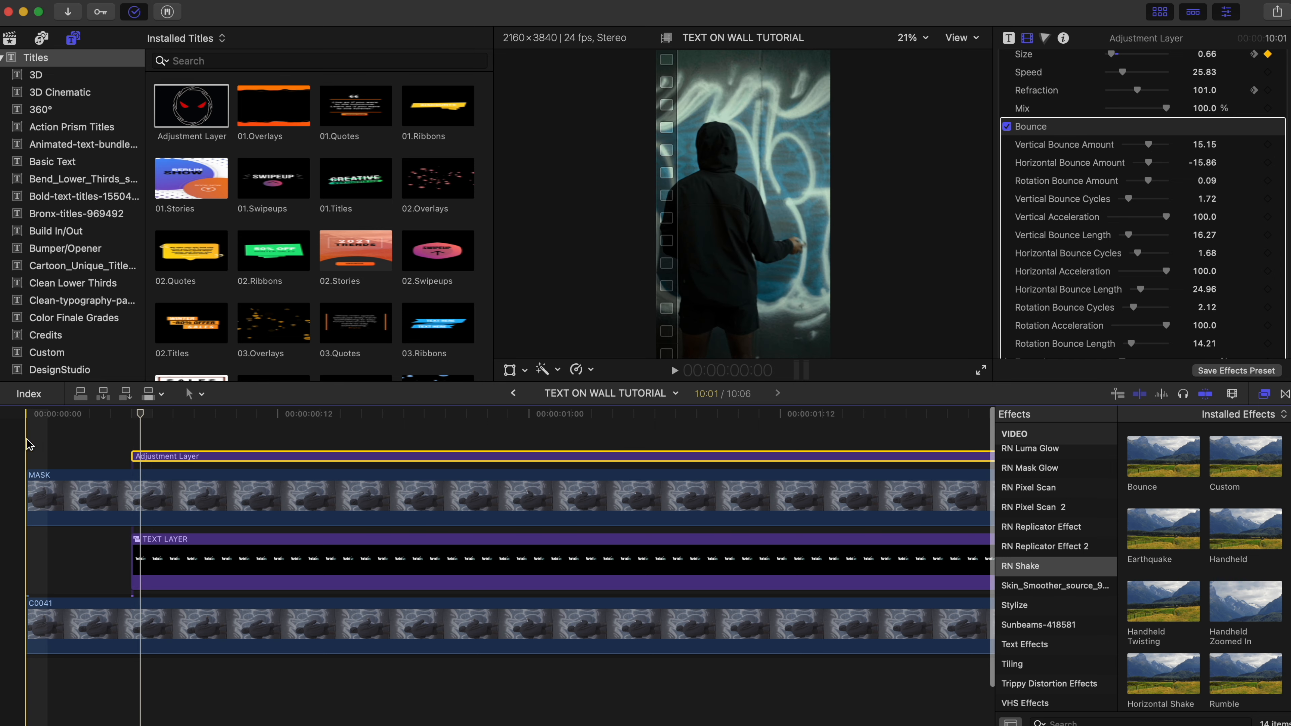
# Play the opening of the timeline repeatedly to check the Bounce shake combined with the Underwater distortion
pyautogui.press('space')
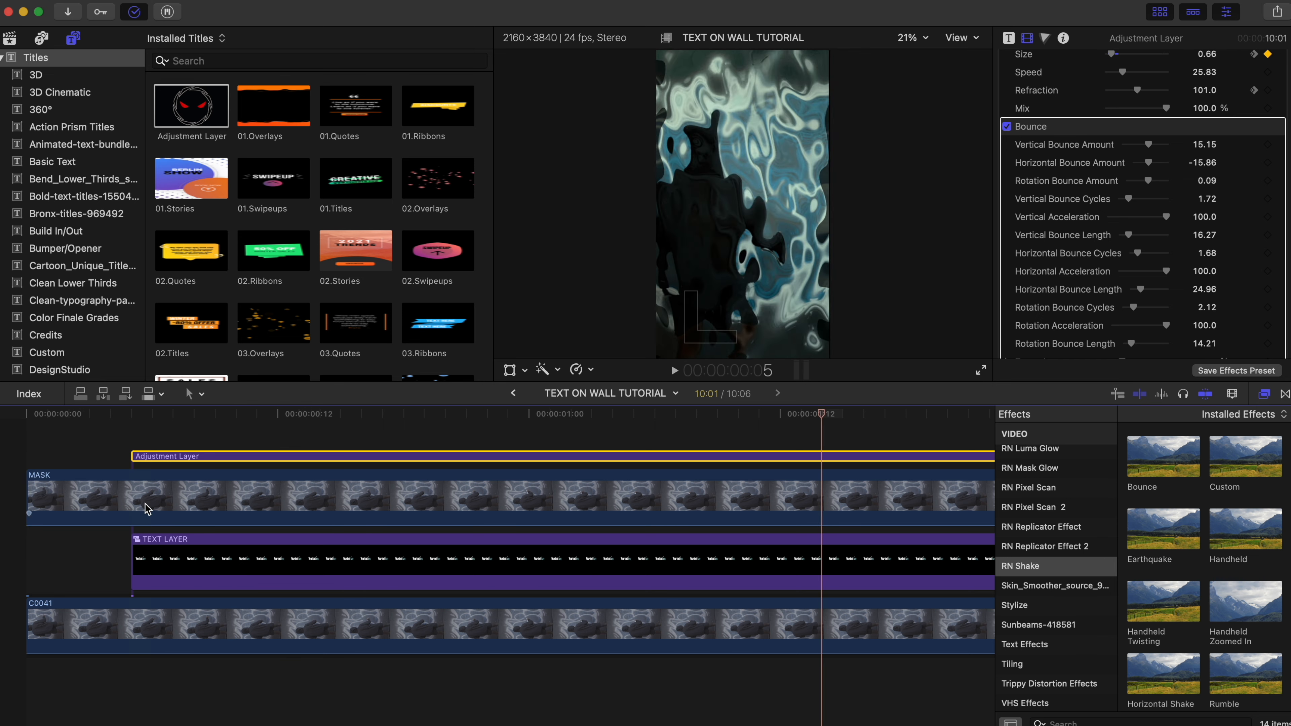
pyautogui.press('space')
pyautogui.click(227, 464)
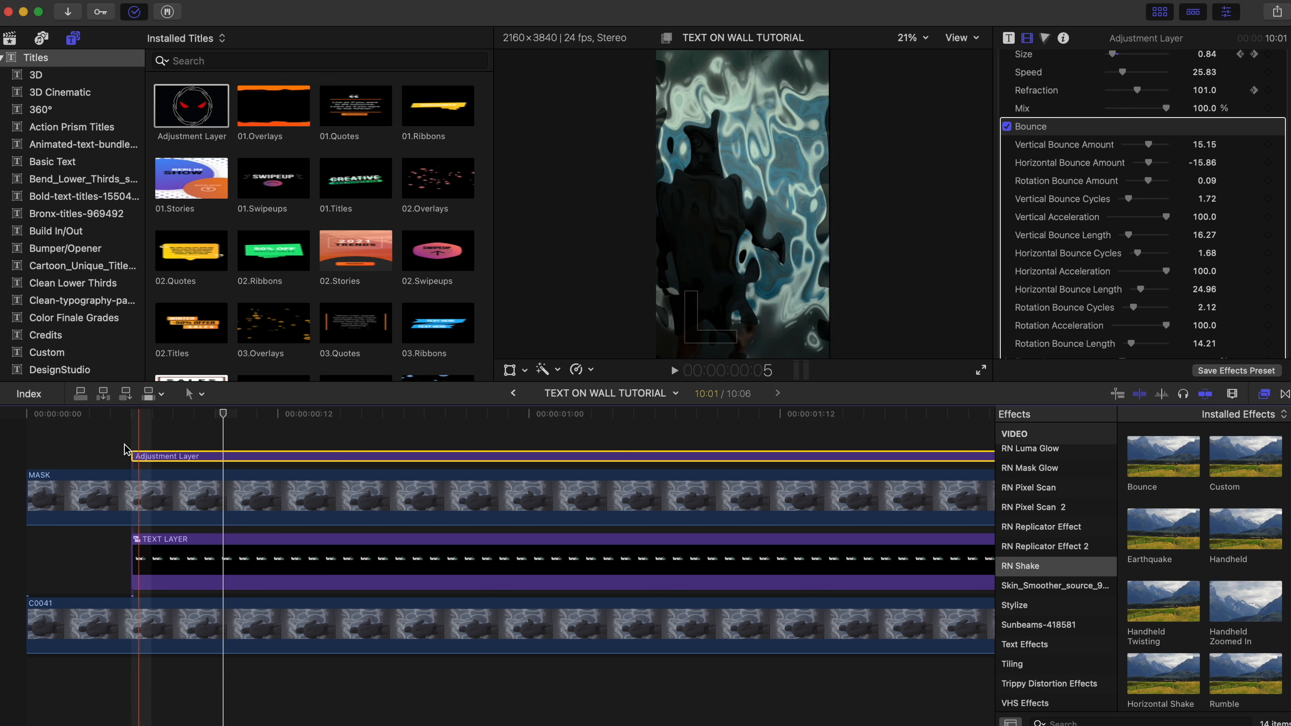
pyautogui.press('space')
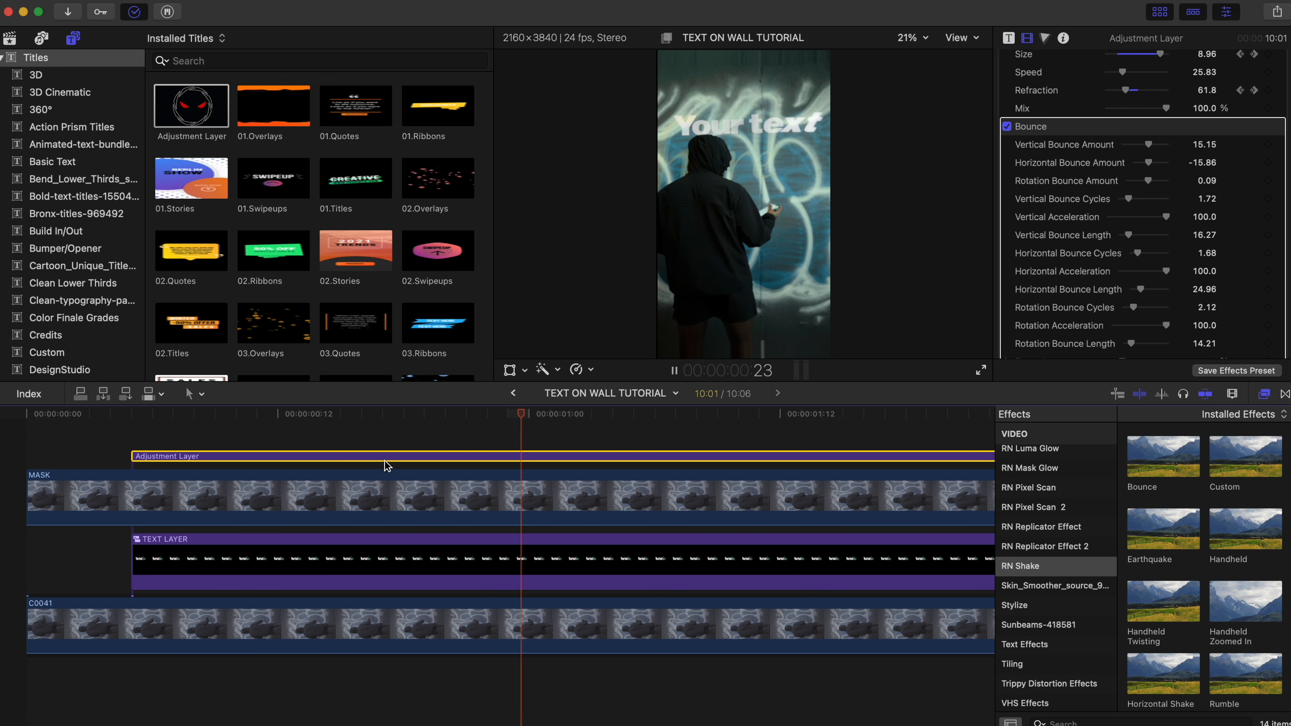
pyautogui.press('space')
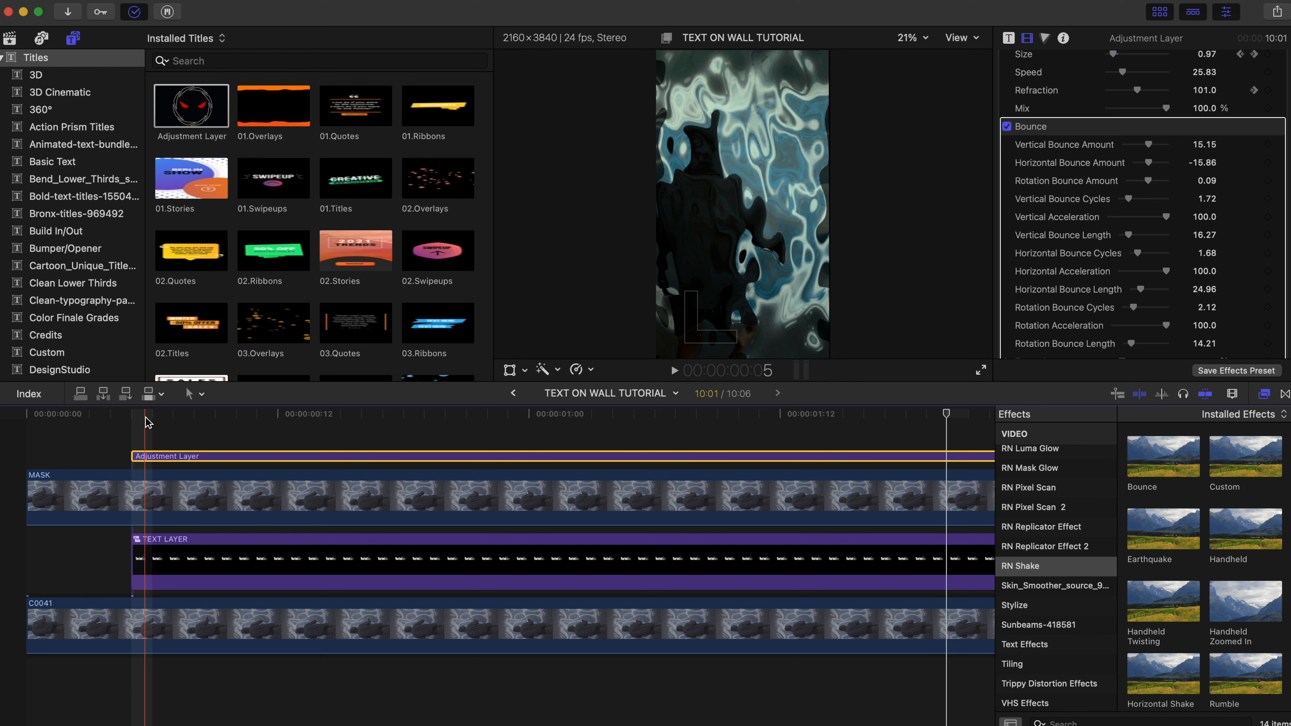
pyautogui.click(144, 429)
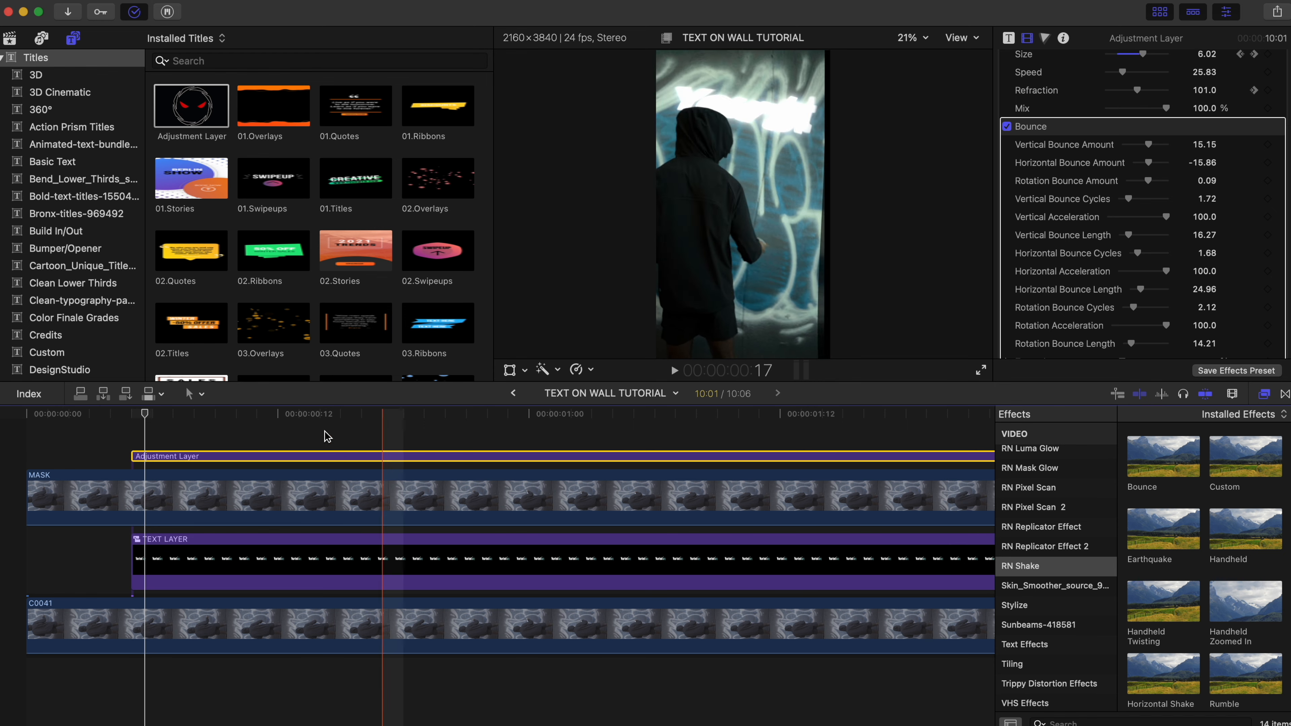
# Apply DIRECTOR DIEGO GLOW to the Adjustment Layer, setting Glow Softness to 100% and Glow Size to 20.0
pyautogui.click(144, 415)
pyautogui.press('super+equal')
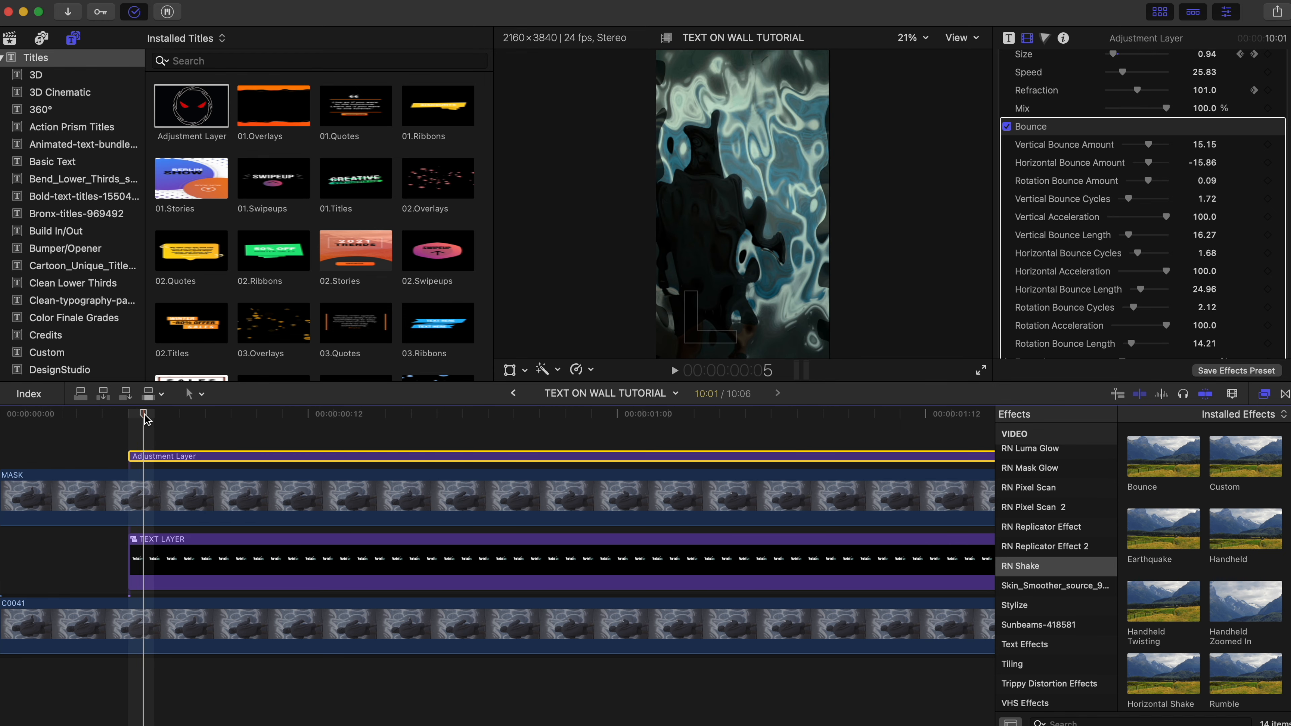
pyautogui.scroll(15, 1055, 559)
pyautogui.click(1055, 522)
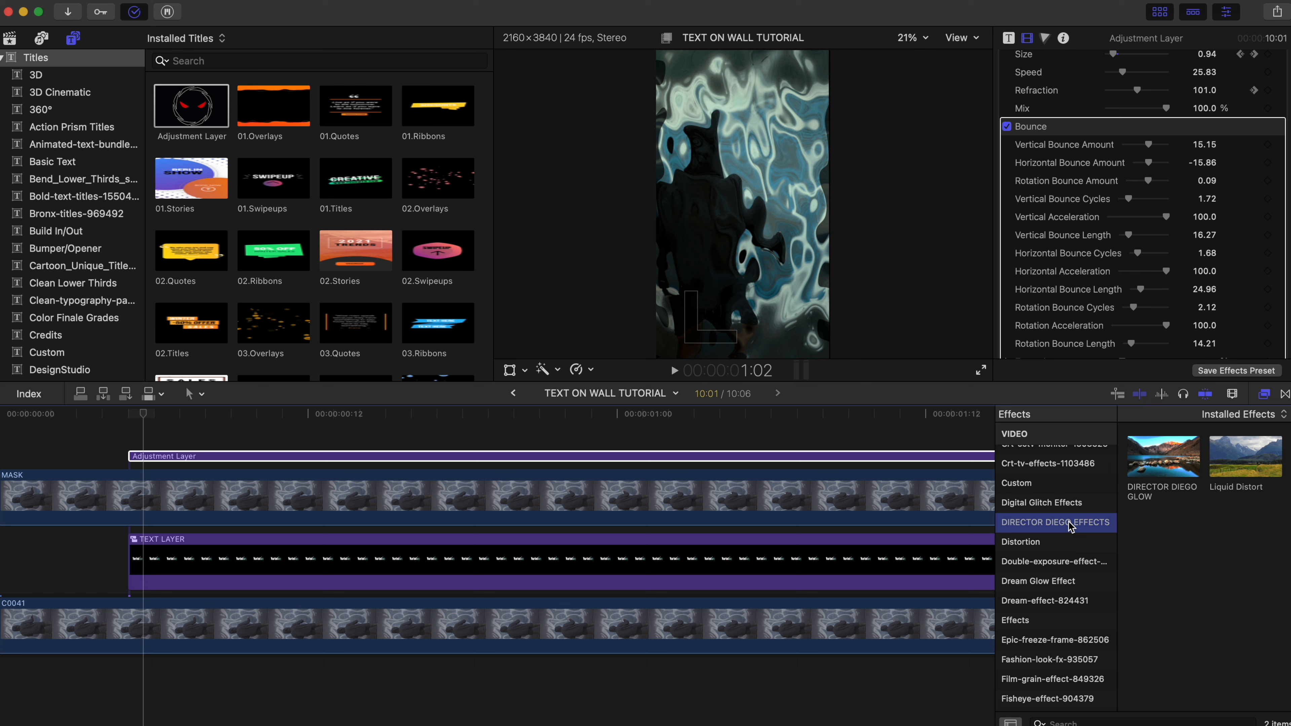
pyautogui.doubleClick(1163, 456)
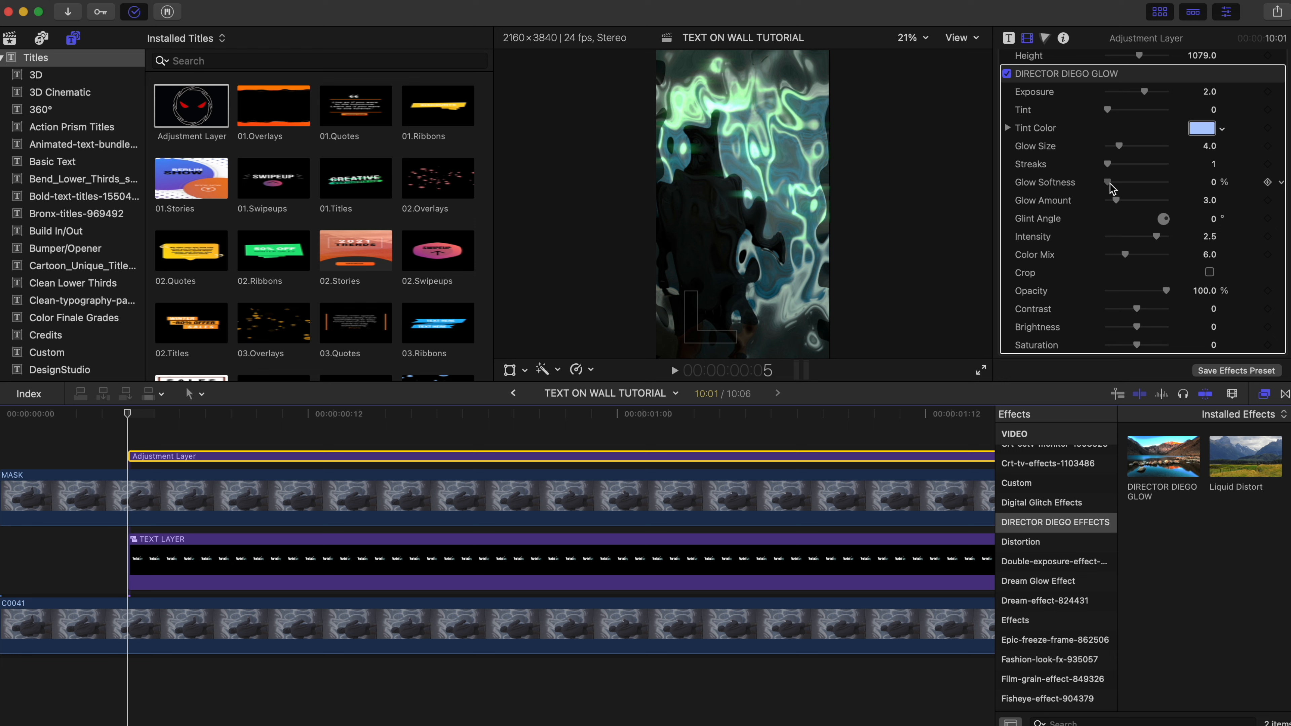
pyautogui.moveTo(1107, 183); pyautogui.dragTo(1271, 166)
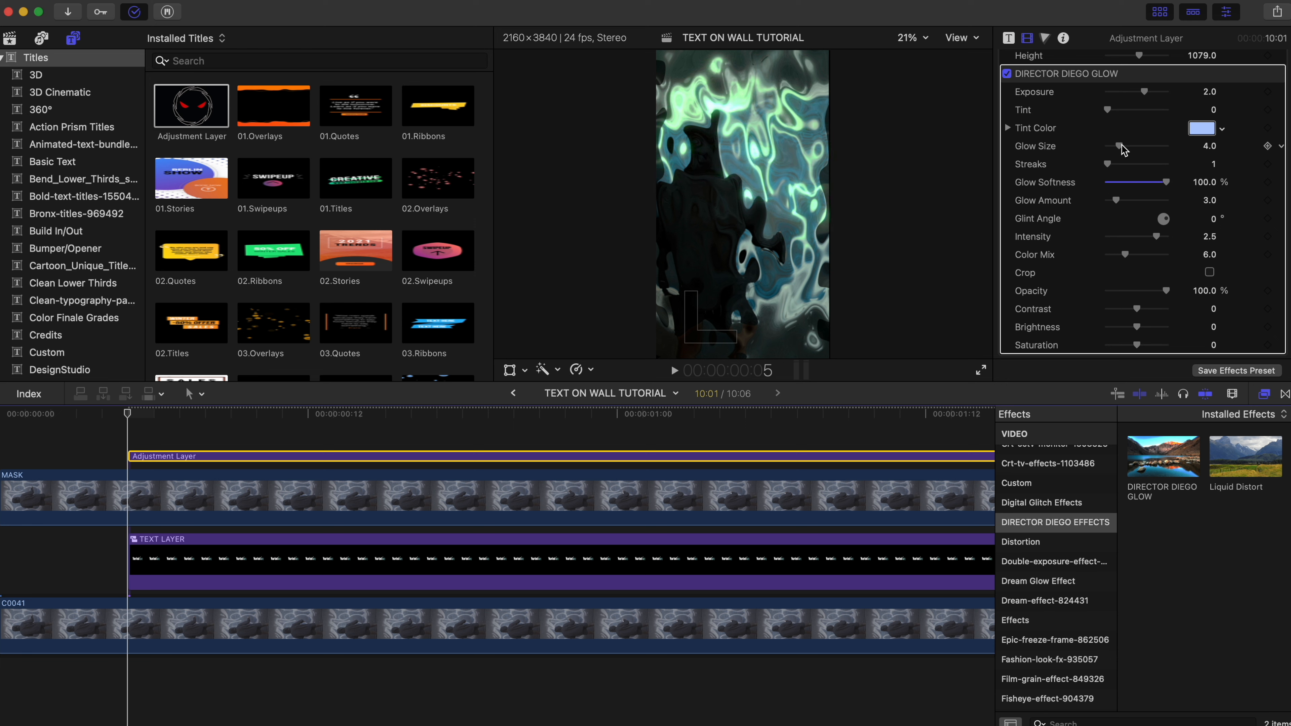
pyautogui.moveTo(1120, 146); pyautogui.dragTo(1229, 135)
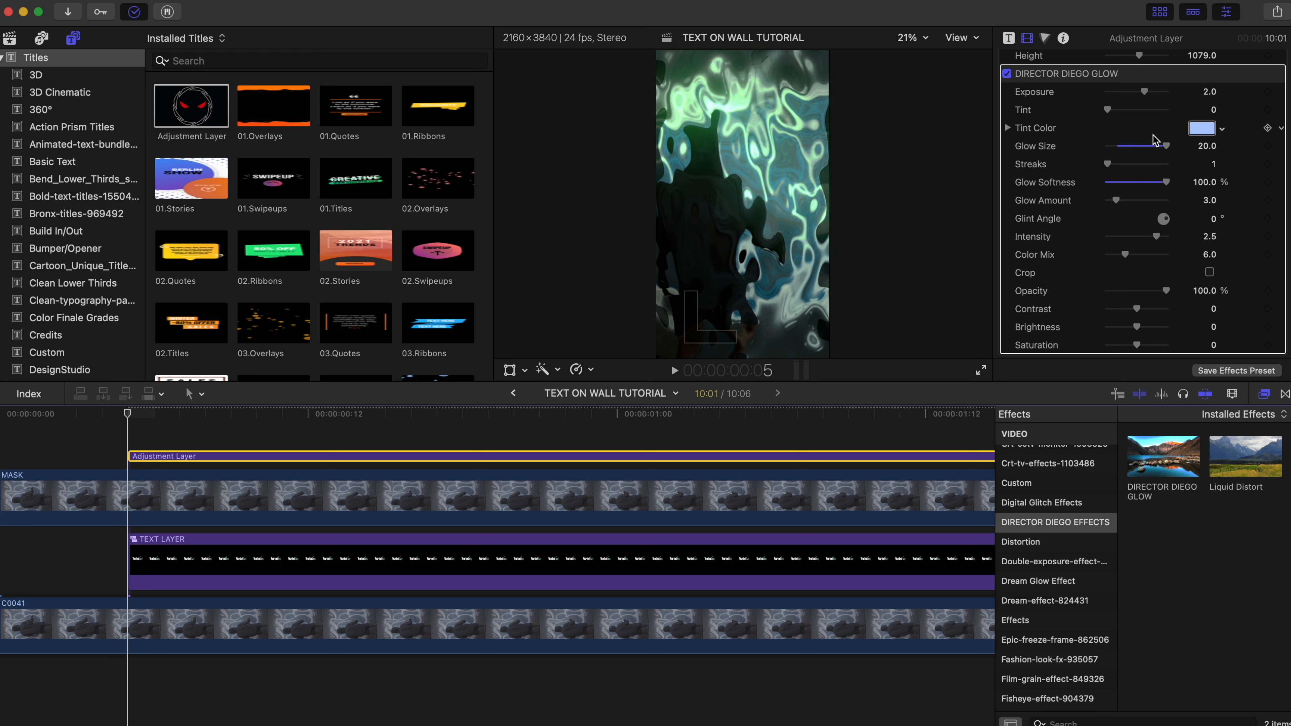
# Set the glow's Tint to 1.0 with a light cyan Tint Color and raise its Exposure to 8.0
pyautogui.moveTo(1108, 110); pyautogui.dragTo(1244, 110)
pyautogui.click(1222, 129)
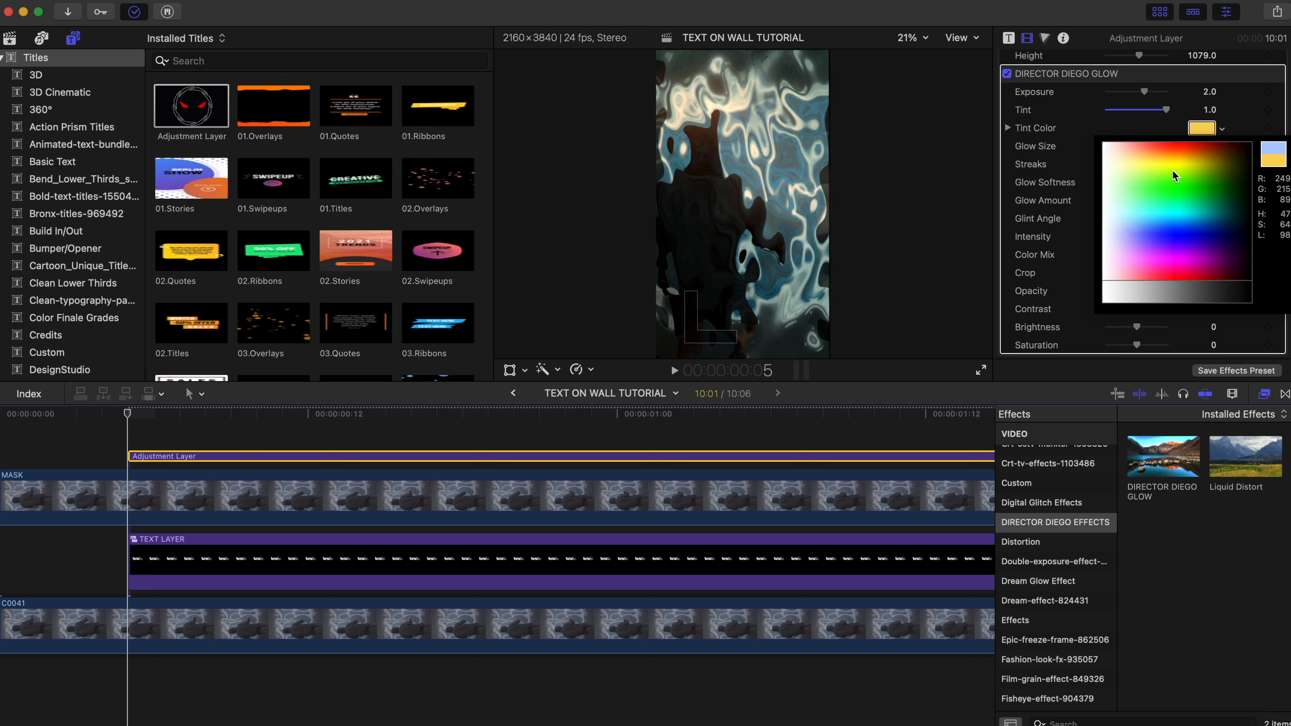
pyautogui.moveTo(1163, 156); pyautogui.dragTo(1141, 216)
pyautogui.press('Escape')
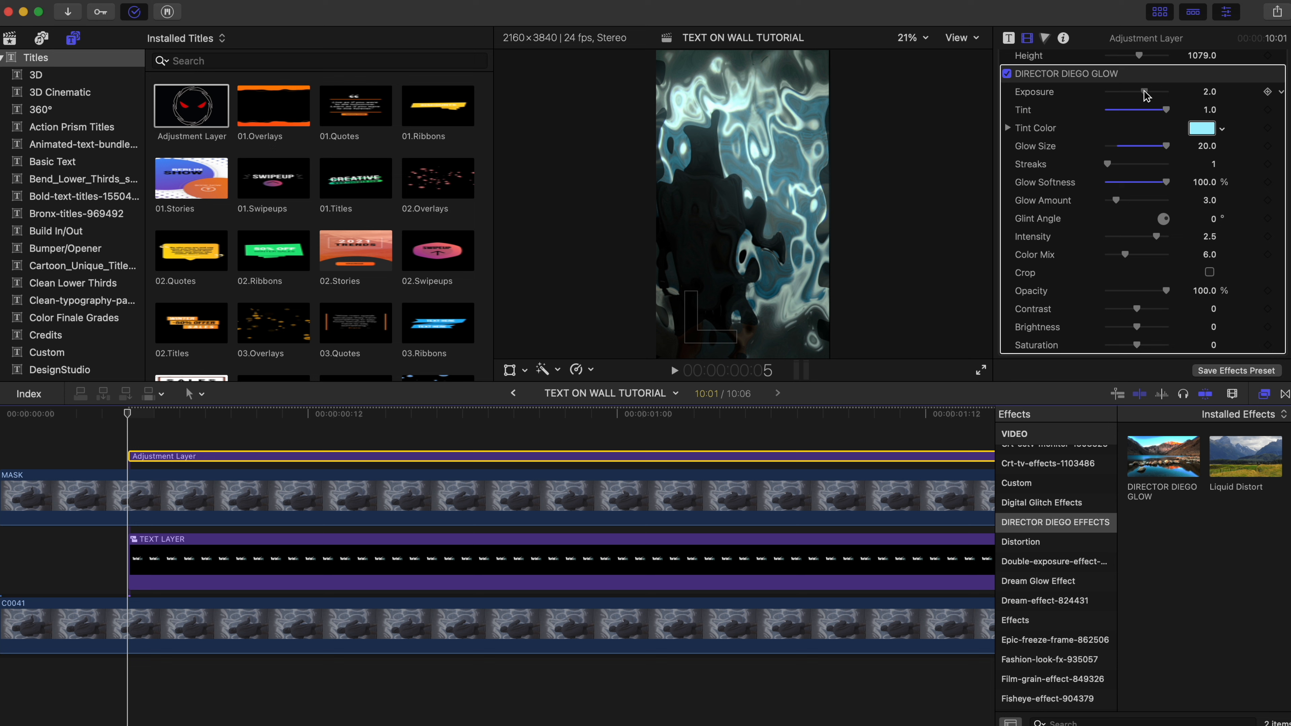
pyautogui.moveTo(1145, 93); pyautogui.dragTo(1170, 94)
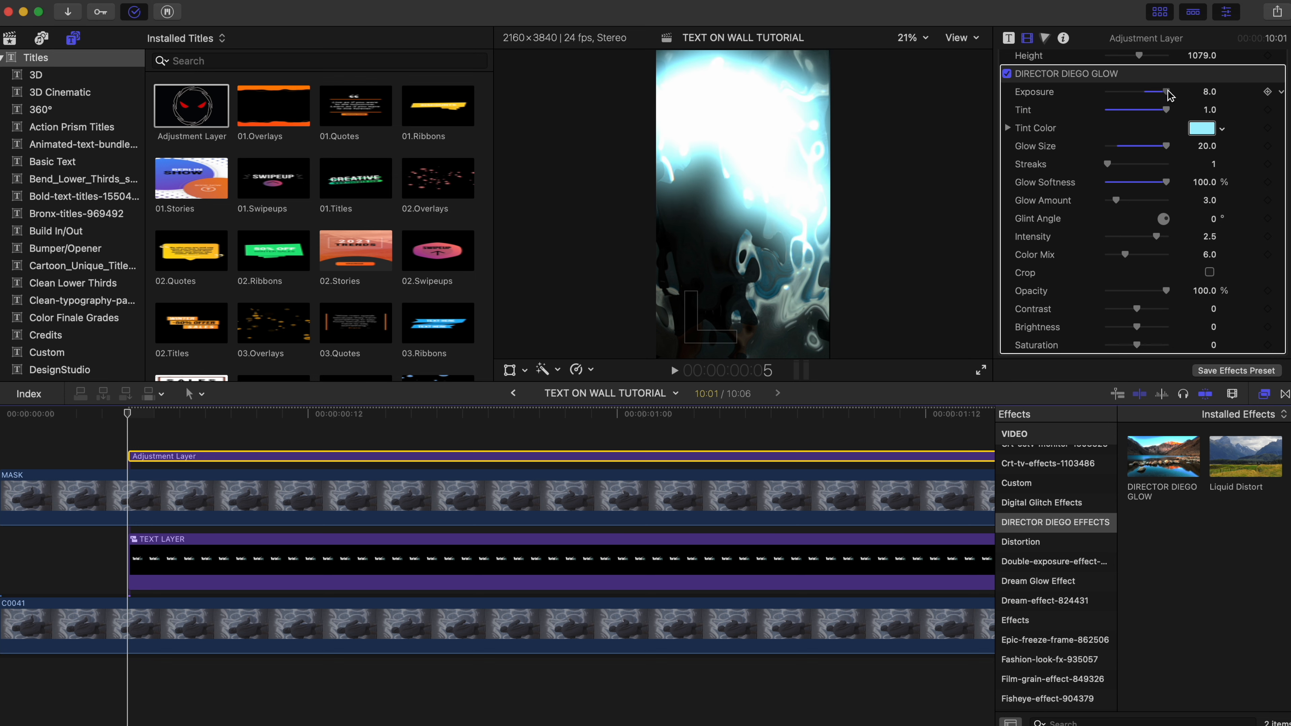